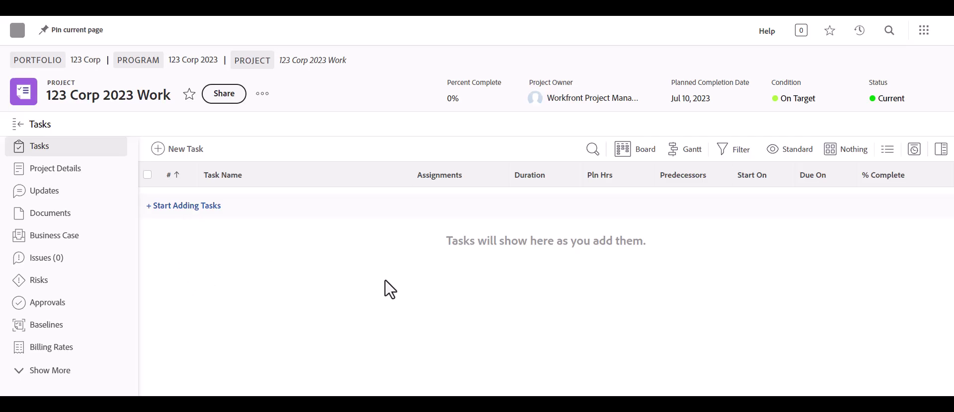
# - Add a task named Test Task directly in the project's task list with a start date of 7/14/23
pyautogui.click(201, 224)
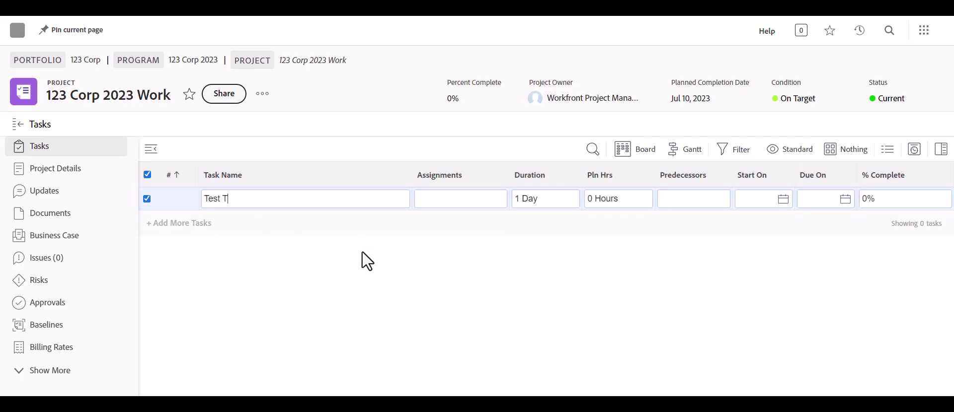
pyautogui.click(428, 197)
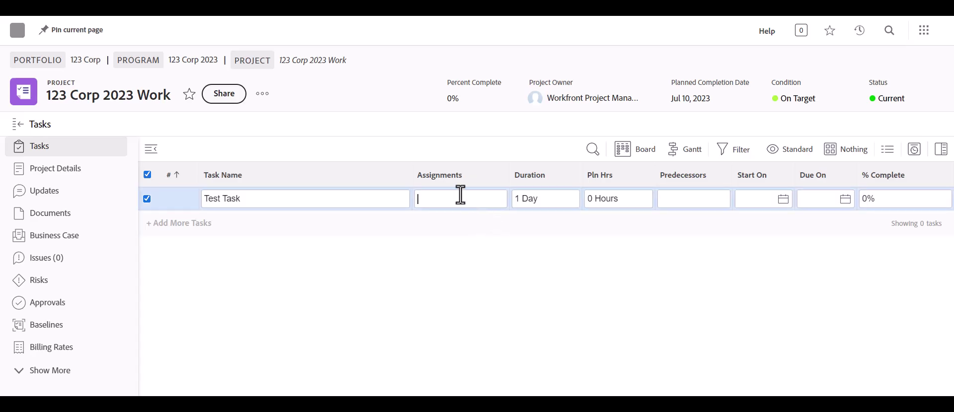
pyautogui.doubleClick(538, 198)
pyautogui.click(601, 198)
pyautogui.click(627, 200)
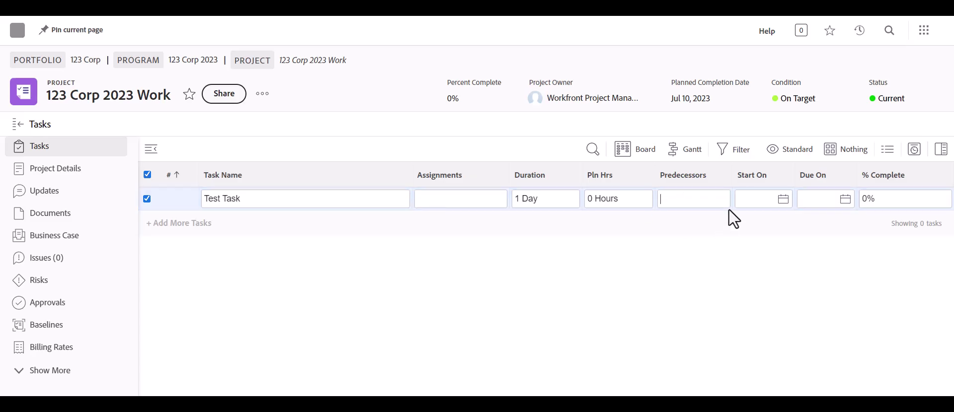
pyautogui.click(784, 201)
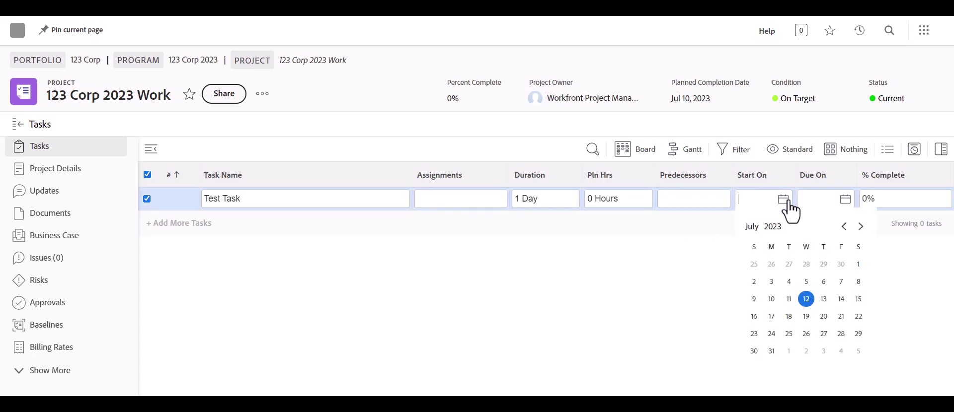
pyautogui.click(841, 299)
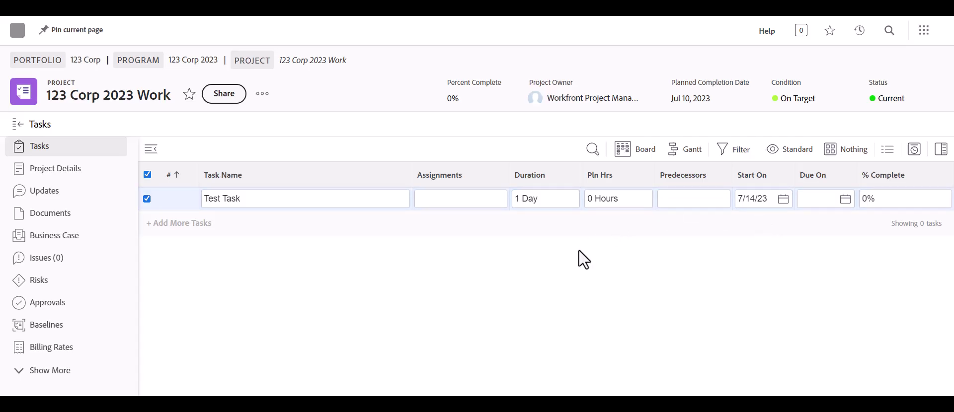
pyautogui.click(495, 280)
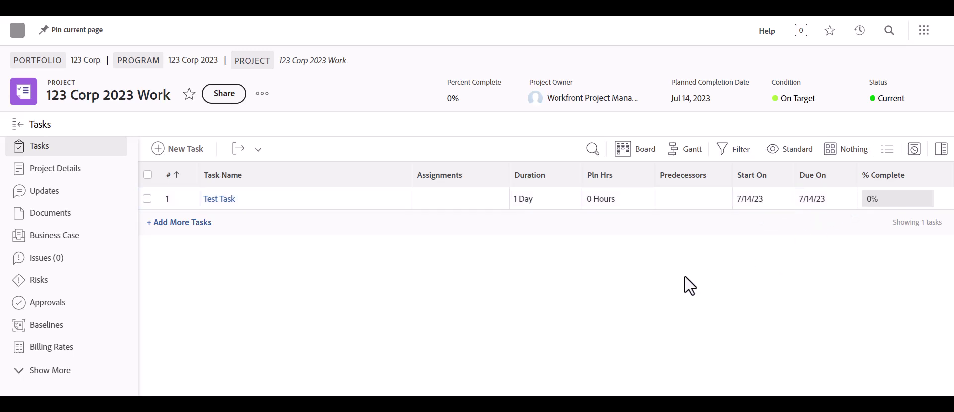
pyautogui.doubleClick(599, 199)
pyautogui.click(595, 199)
pyautogui.press('Escape')
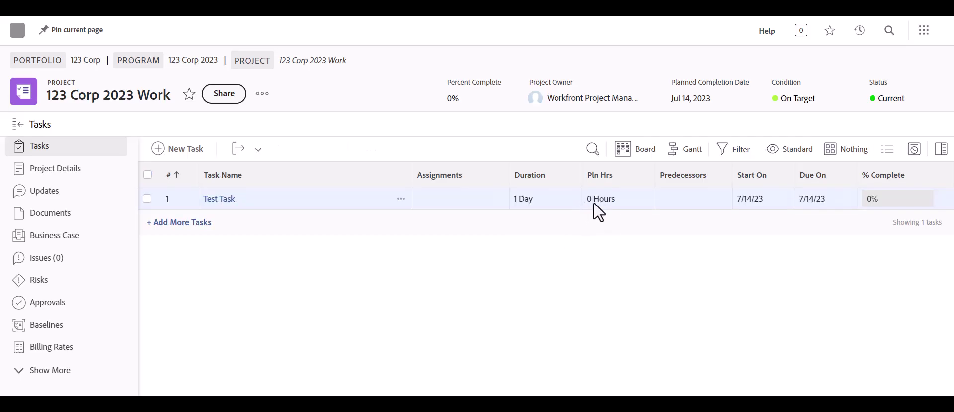
# - Set Test Task's planned hours to 8 and its duration to 2 days in the task list
pyautogui.doubleClick(594, 201)
pyautogui.click(590, 198)
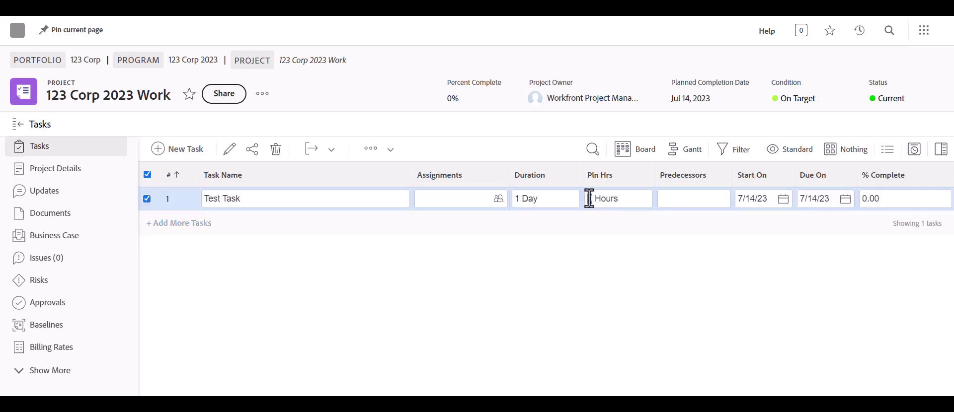
pyautogui.moveTo(589, 198); pyautogui.dragTo(585, 204)
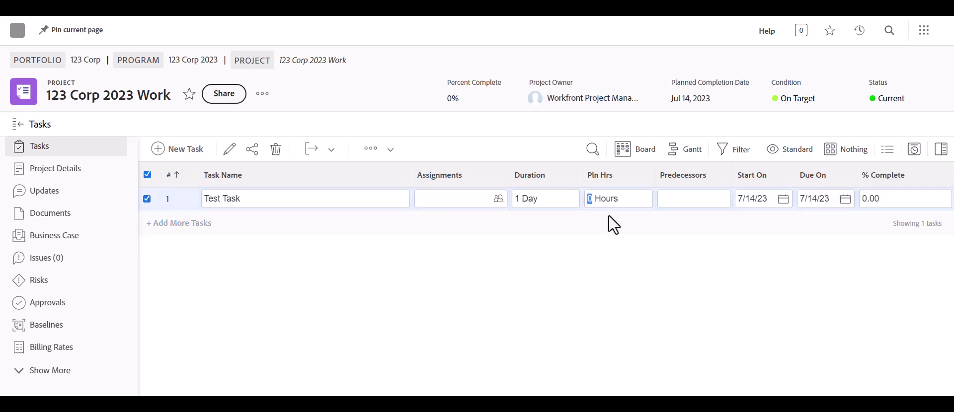
pyautogui.write('8')
pyautogui.click(515, 199)
pyautogui.click(518, 199)
pyautogui.press('BackSpace')
pyautogui.write('2')
pyautogui.click(620, 319)
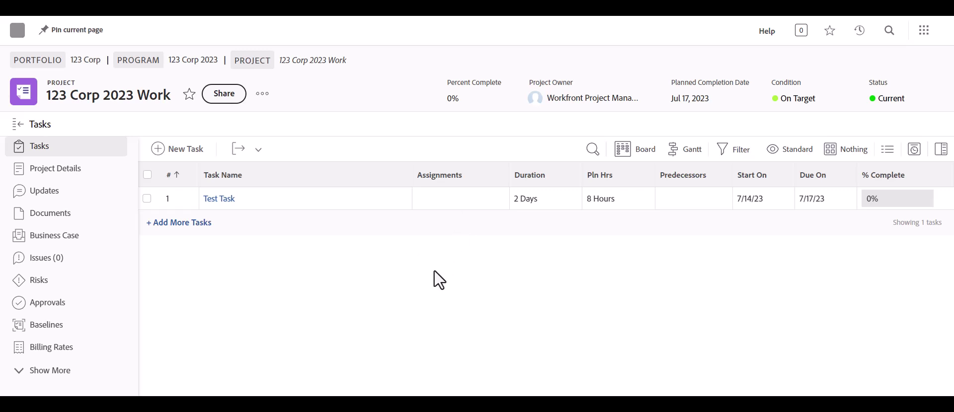
# - Open the full edit form for Test Task and enter the description "sfgsfgs"
pyautogui.click(156, 198)
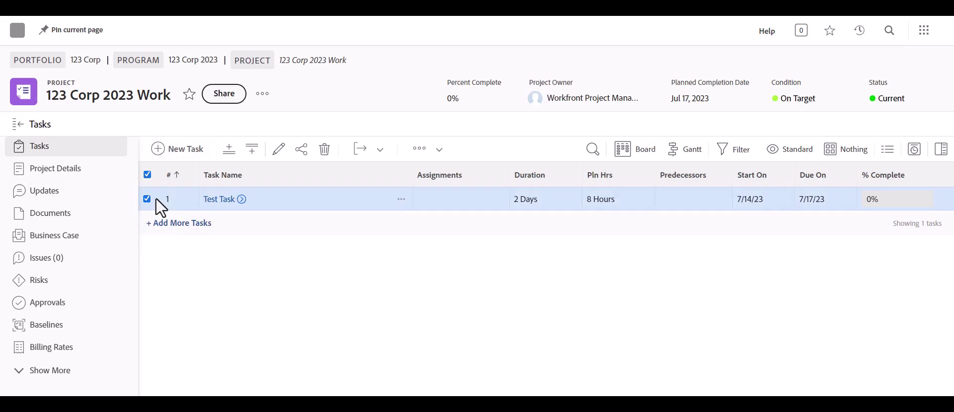
pyautogui.click(279, 151)
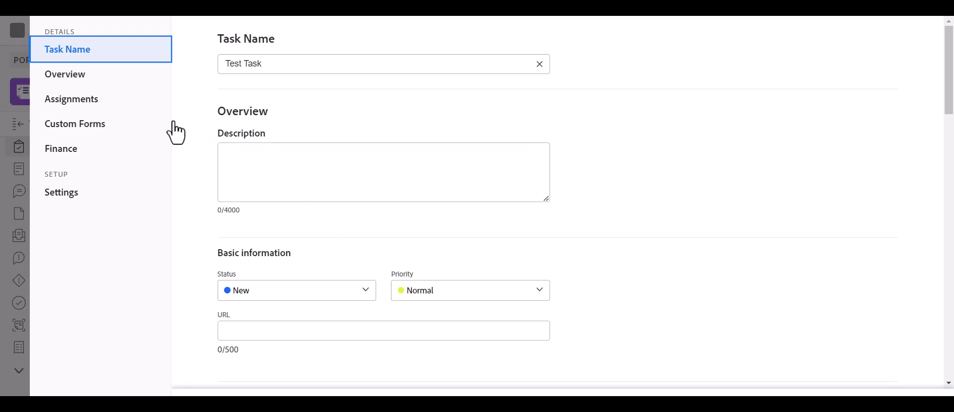
pyautogui.click(238, 158)
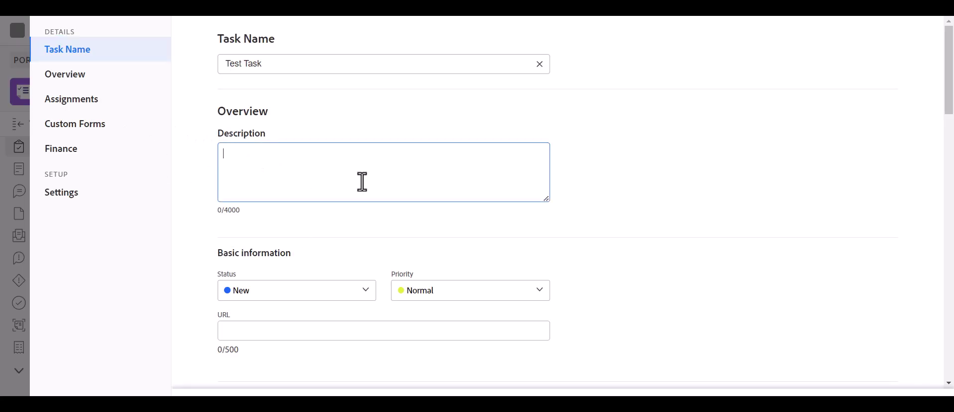
pyautogui.write('sfgsfgs')
# - Review the form's dates, assignments, custom forms, finance and settings sections, and save the task edits
pyautogui.scroll(-3, 413, 229)
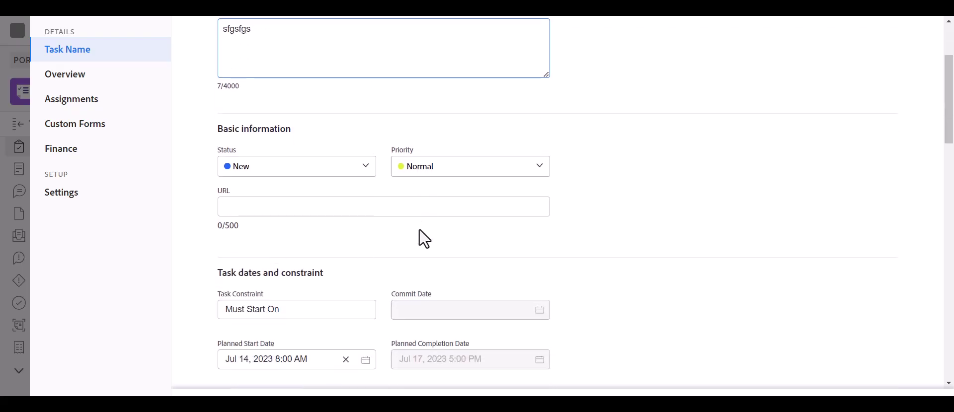
pyautogui.scroll(-4, 423, 238)
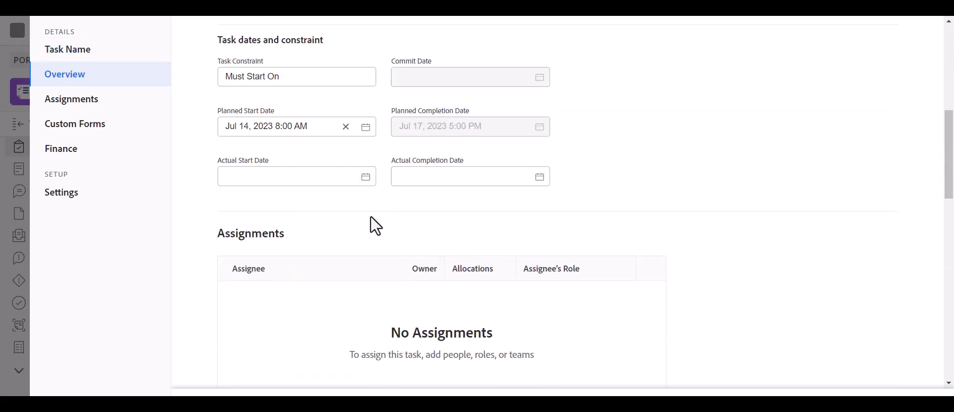
pyautogui.scroll(-5, 425, 234)
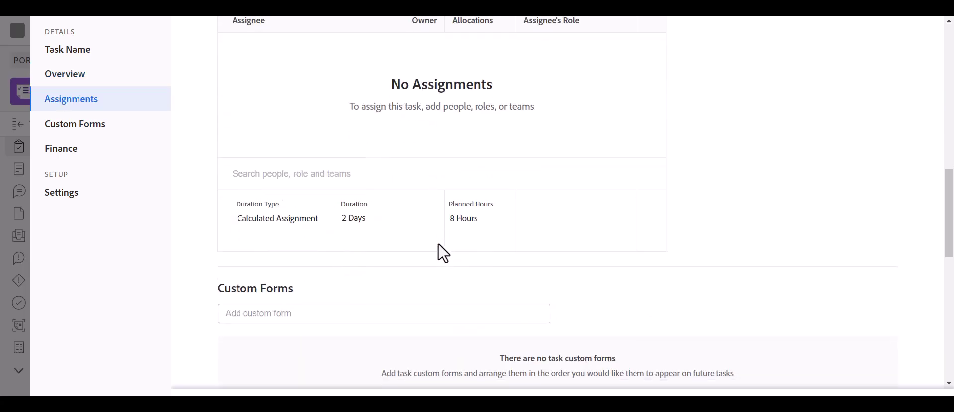
pyautogui.scroll(-6, 666, 263)
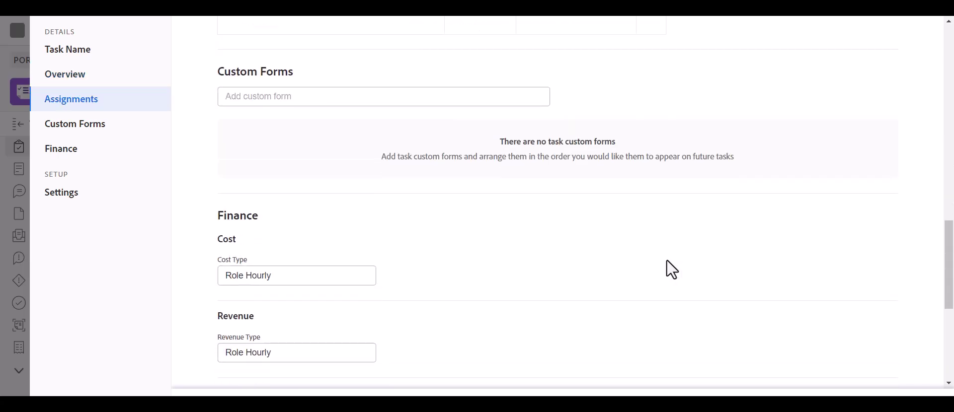
pyautogui.scroll(-4, 668, 265)
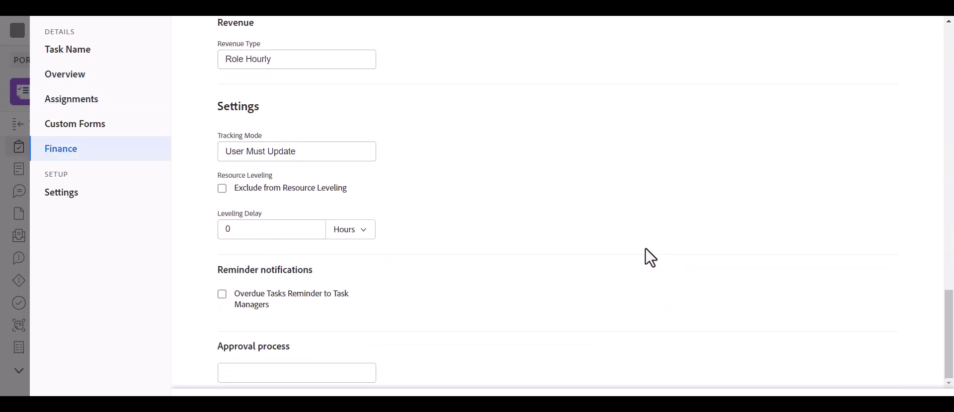
pyautogui.scroll(2, 616, 256)
pyautogui.scroll(14, 588, 255)
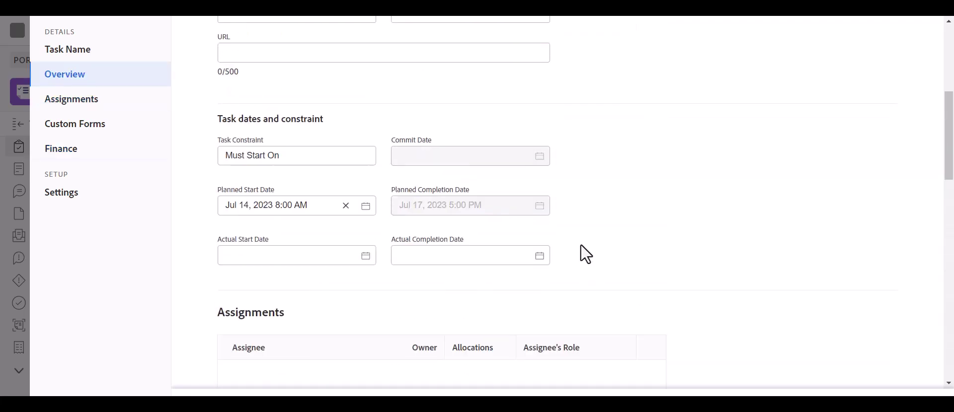
pyautogui.scroll(2, 587, 255)
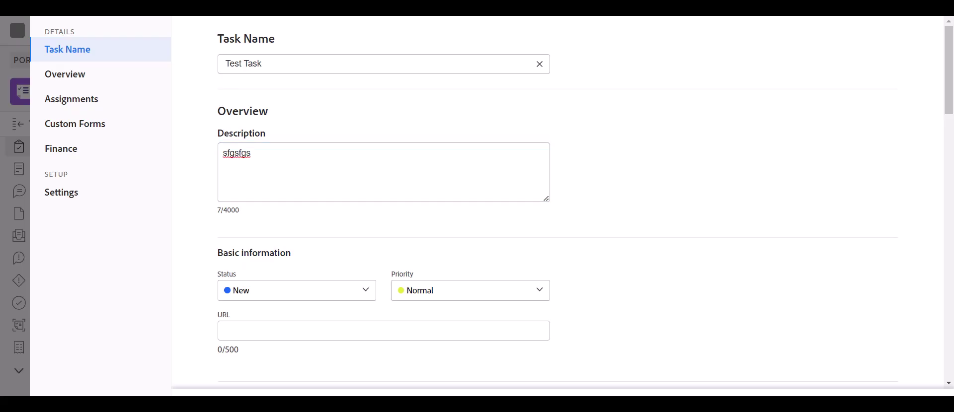
pyautogui.press('Escape')
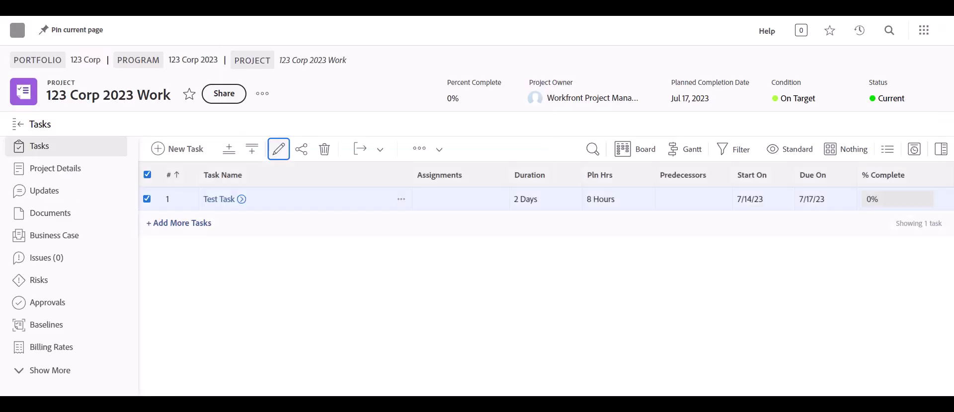
pyautogui.click(269, 298)
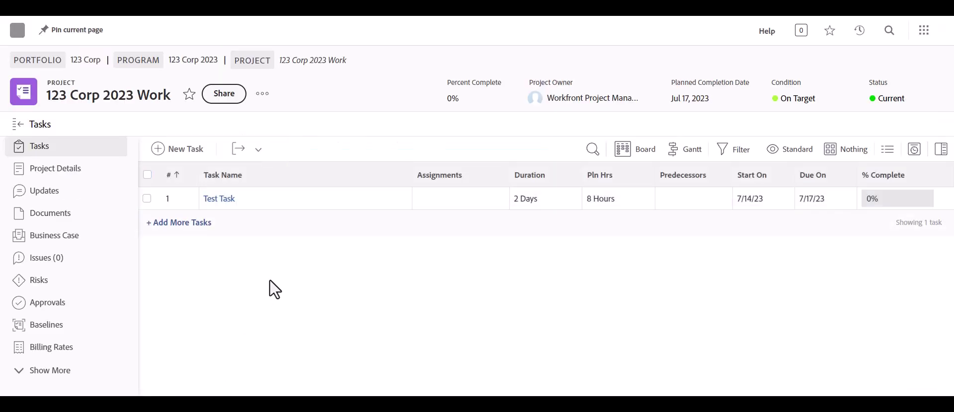
# - Open Test Task's own page and examine its documents and task details, including dates and working time
pyautogui.rightClick(226, 211)
pyautogui.click(290, 214)
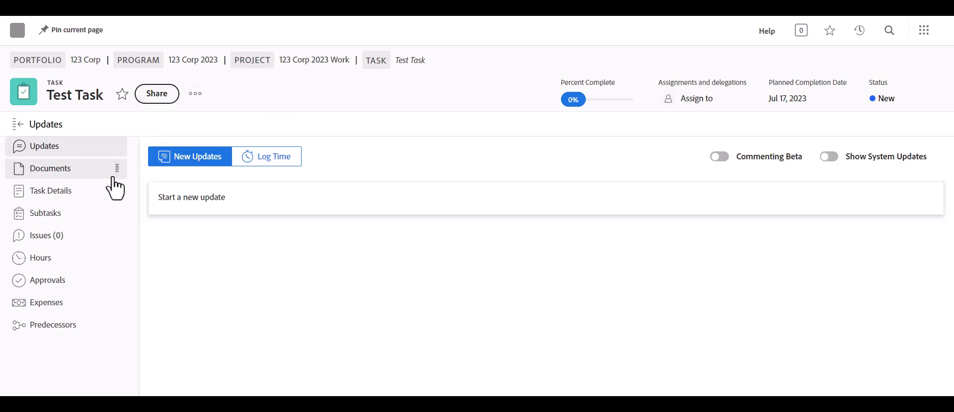
pyautogui.click(62, 172)
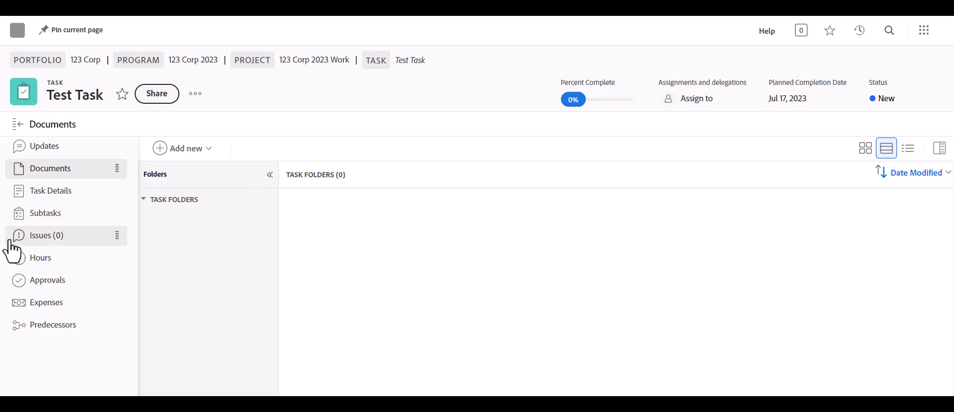
pyautogui.click(61, 196)
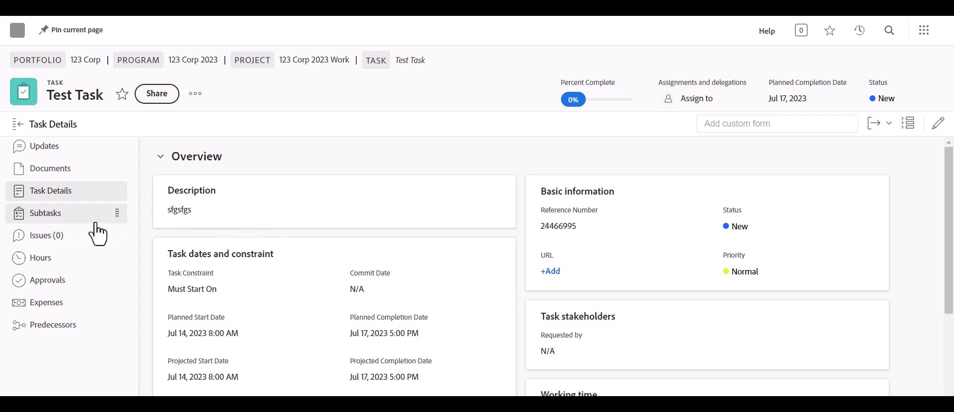
pyautogui.scroll(-2, 385, 278)
pyautogui.scroll(-4, 383, 280)
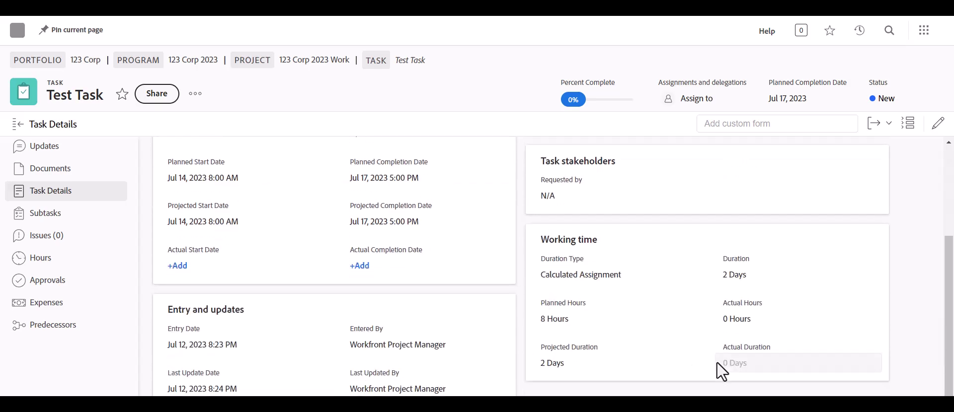
pyautogui.scroll(5, 605, 325)
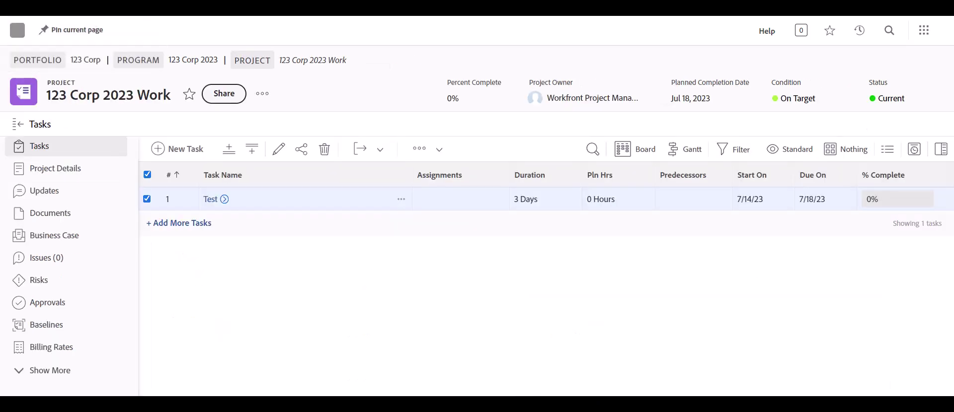
pyautogui.click(198, 205)
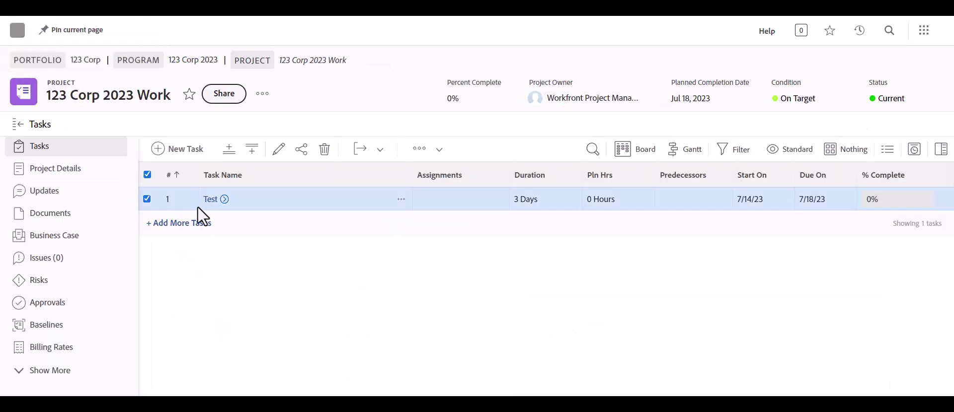
pyautogui.click(232, 207)
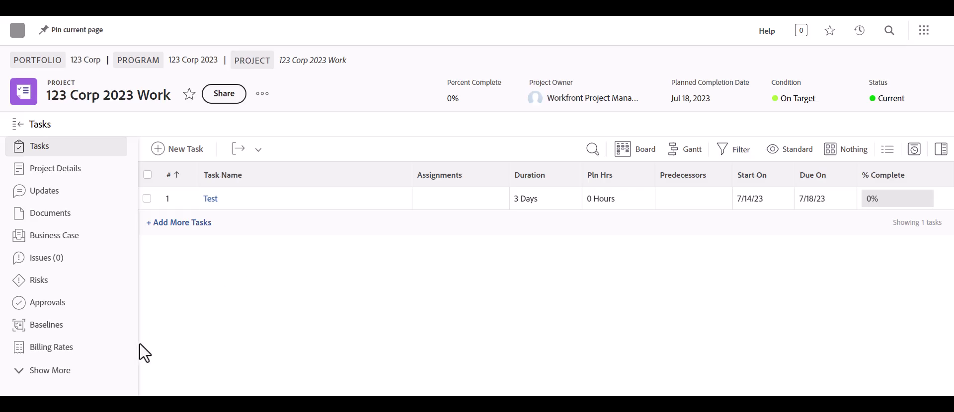
# - Start a new task through the New Task form, named Test Task2 with the description "aerfaesf"
pyautogui.click(180, 150)
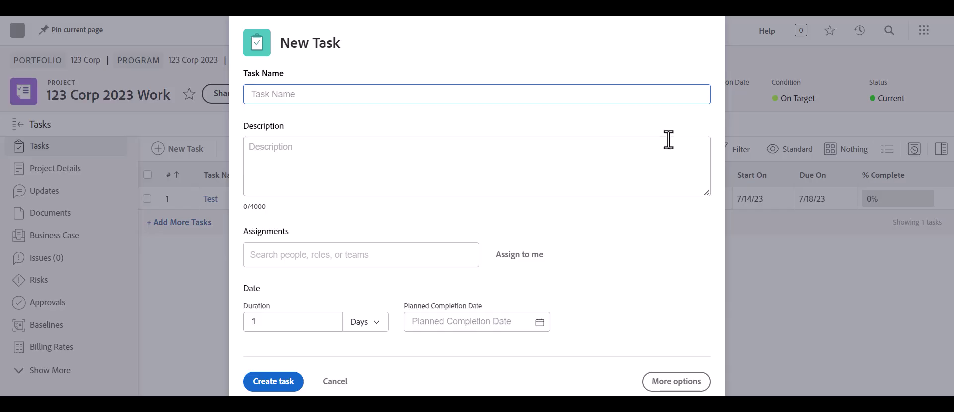
pyautogui.write('Test')
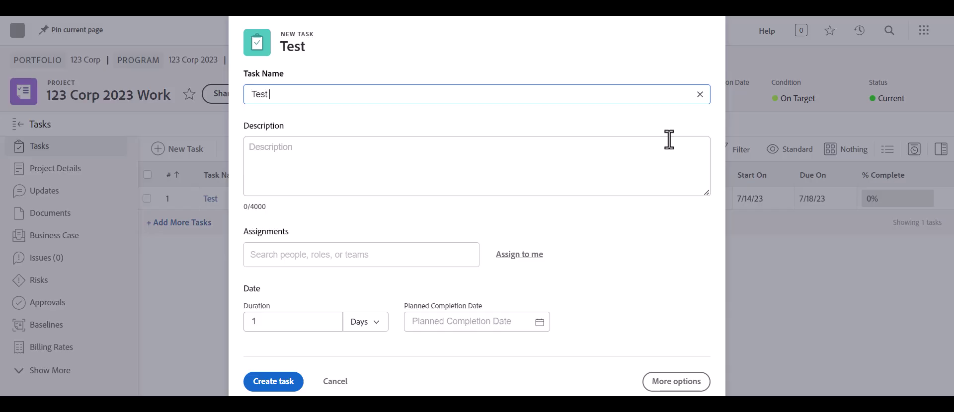
pyautogui.write(' Task2')
pyautogui.click(507, 160)
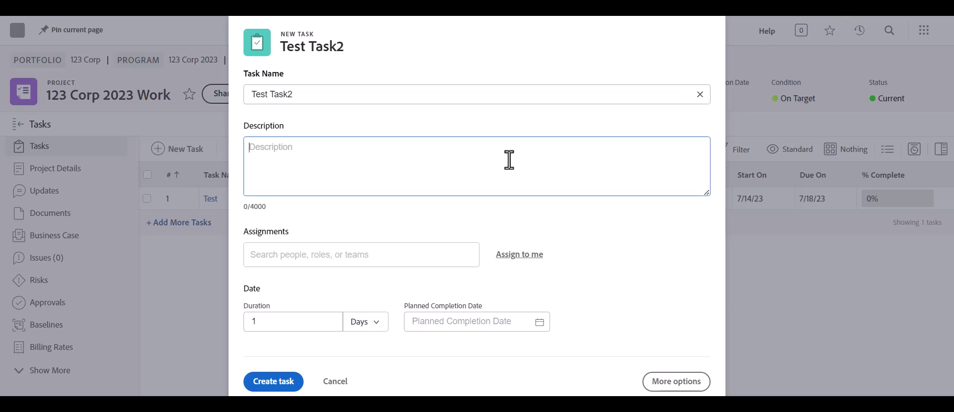
pyautogui.write('aerfaesf')
# - Set the new task's duration to 1 day and its planned completion date to Jul 17, 2023 5:00 PM
pyautogui.click(281, 319)
pyautogui.press('BackSpace')
pyautogui.write('1')
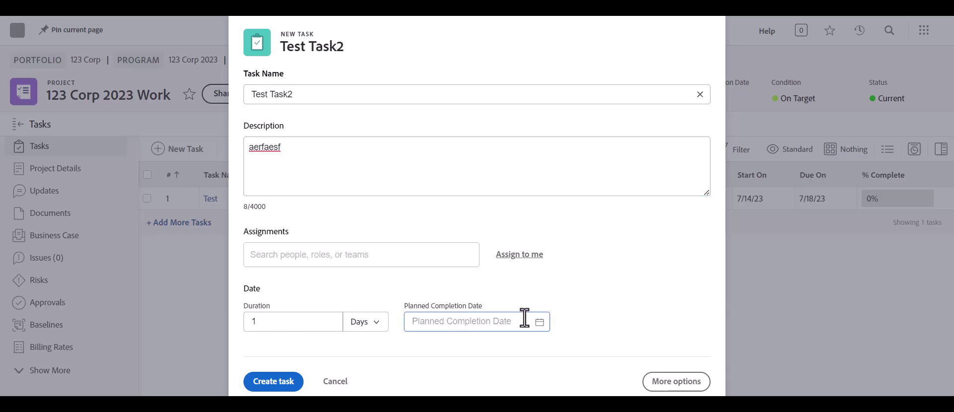
pyautogui.click(540, 323)
pyautogui.click(440, 219)
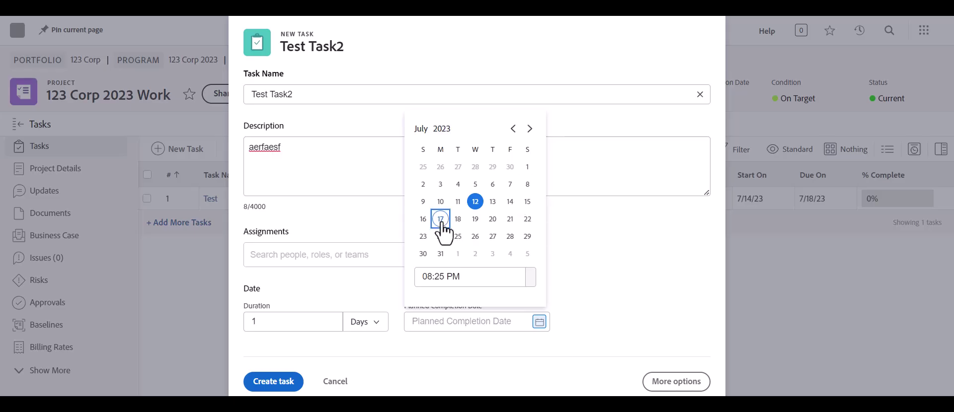
pyautogui.click(442, 277)
pyautogui.write('00')
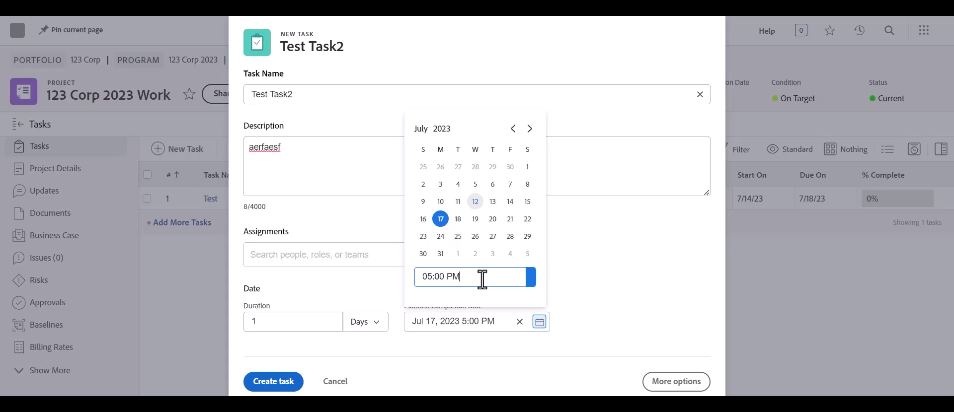
# - Accept the planned completion date and create the Test Task2 task
pyautogui.click(548, 268)
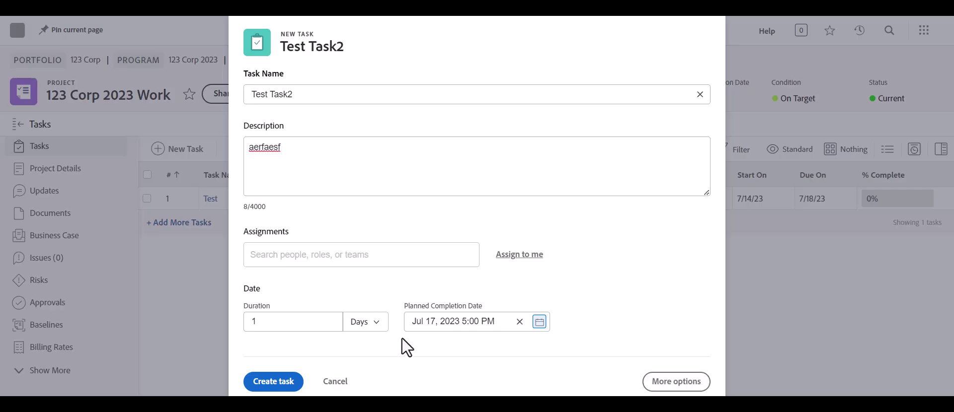
pyautogui.click(262, 388)
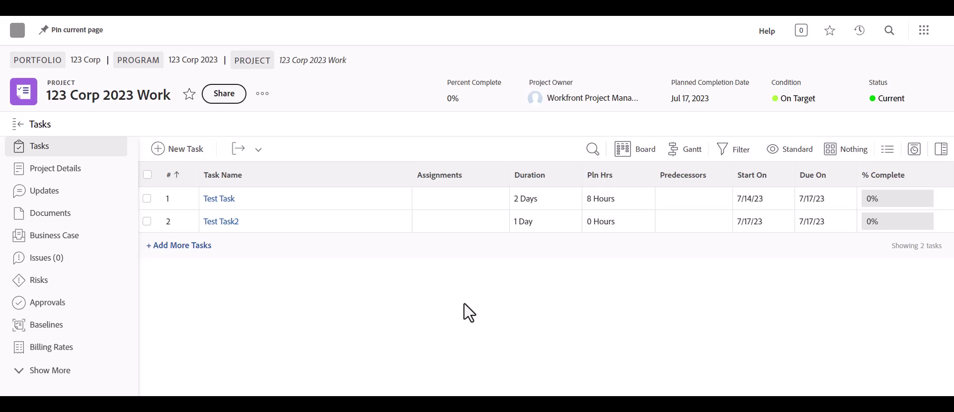
# - Start another new task in the full options form, named Test Task3 with the description "asdgsdgsdg"
pyautogui.click(184, 151)
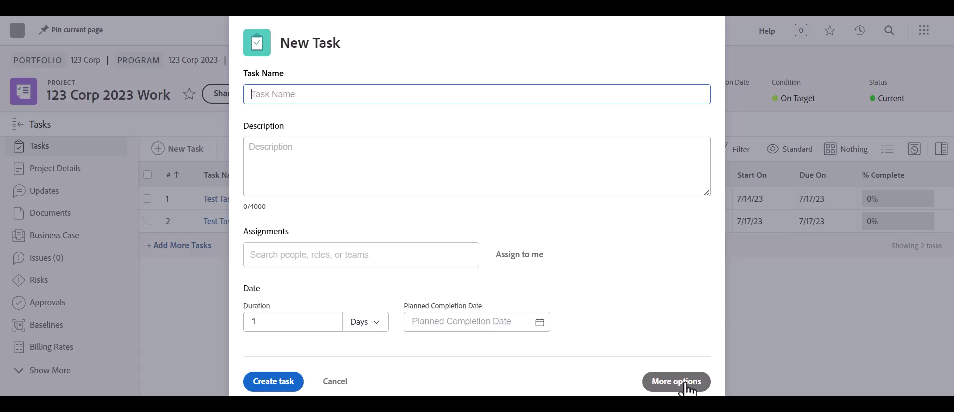
pyautogui.click(686, 384)
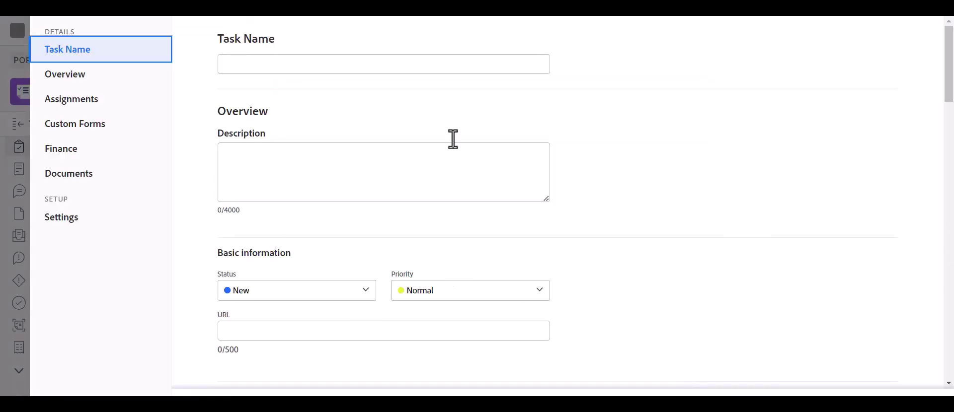
pyautogui.click(318, 64)
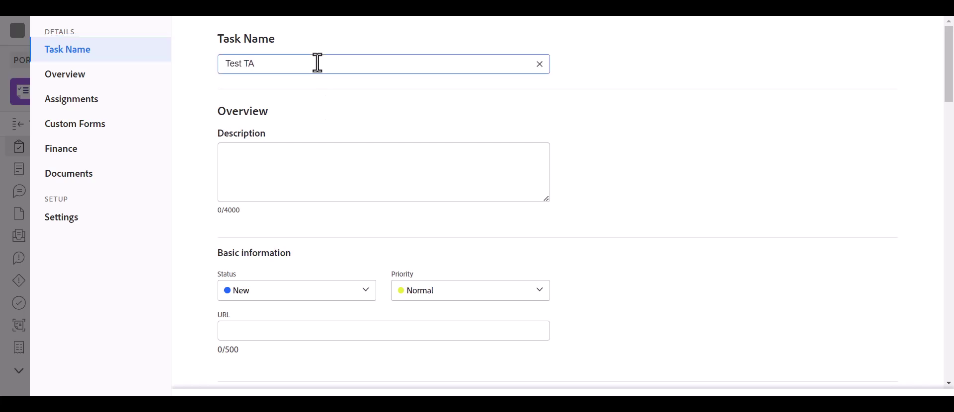
pyautogui.click(346, 180)
pyautogui.write('asdgsdgsdg')
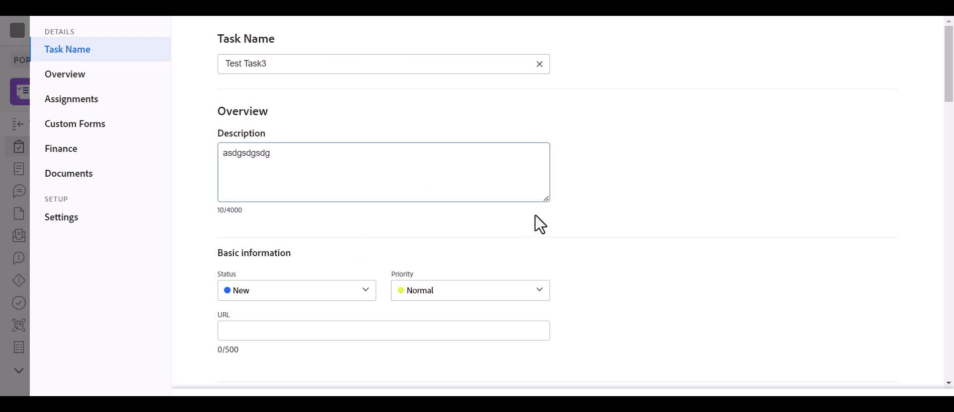
# - Make Test Task3 a recurring task in its recurrence schedule
pyautogui.scroll(-5, 520, 205)
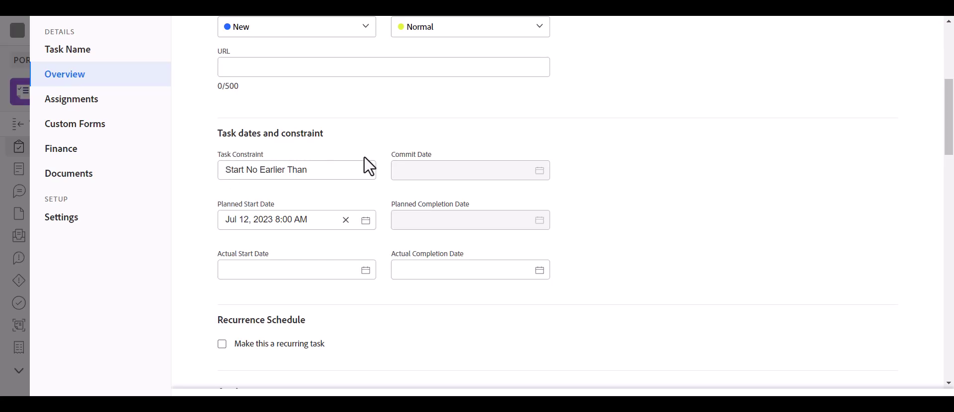
pyautogui.scroll(-3, 284, 194)
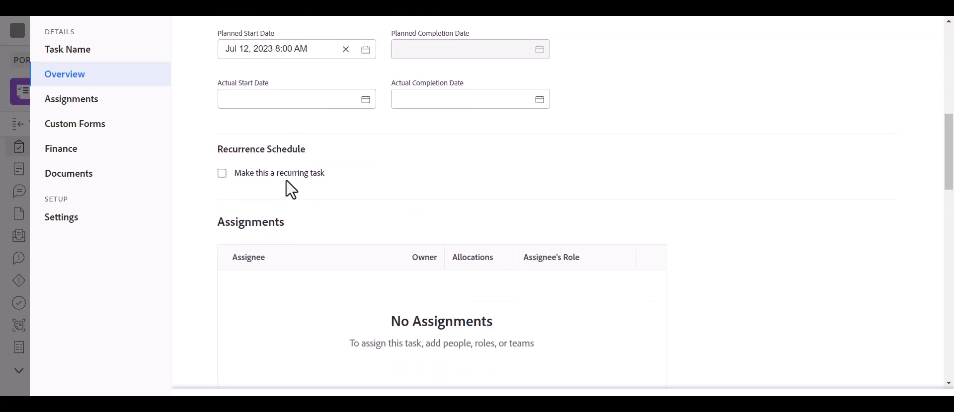
pyautogui.scroll(-1, 397, 166)
pyautogui.scroll(-1, 320, 290)
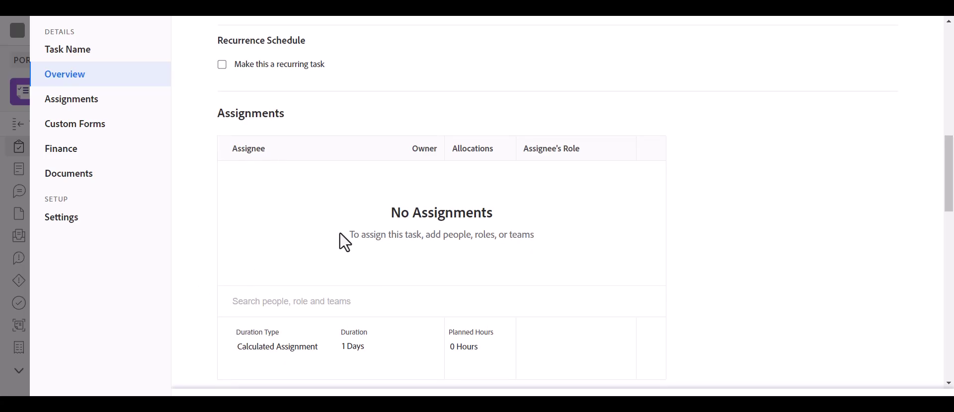
pyautogui.scroll(-3, 362, 276)
pyautogui.scroll(4, 378, 268)
pyautogui.scroll(2, 328, 224)
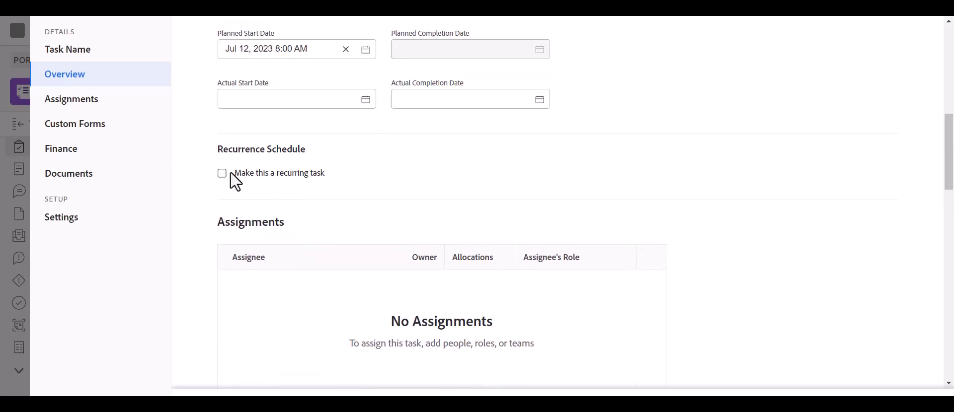
pyautogui.scroll(1, 234, 180)
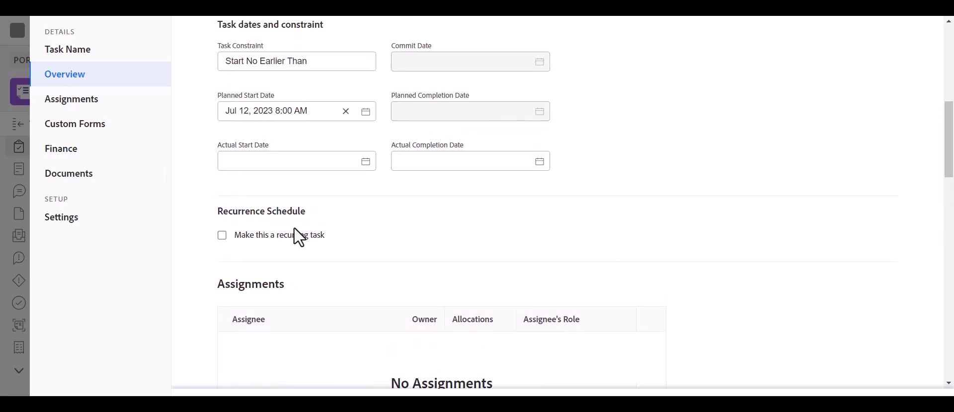
pyautogui.click(222, 235)
pyautogui.scroll(-2, 517, 261)
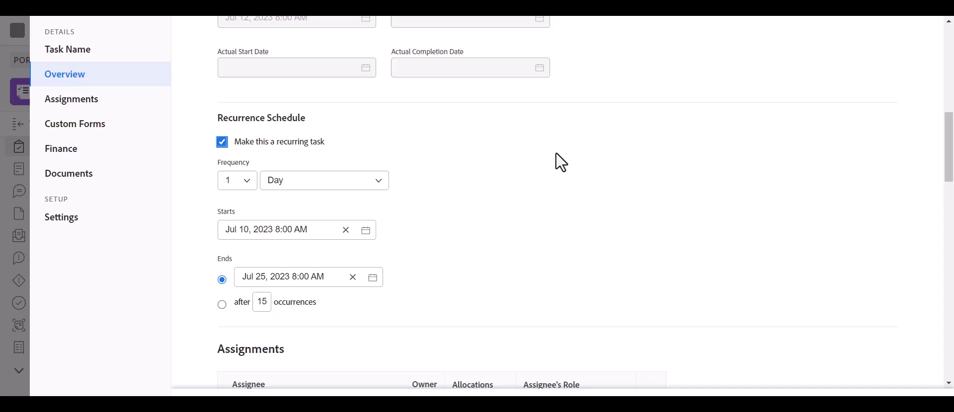
pyautogui.scroll(-1, 559, 162)
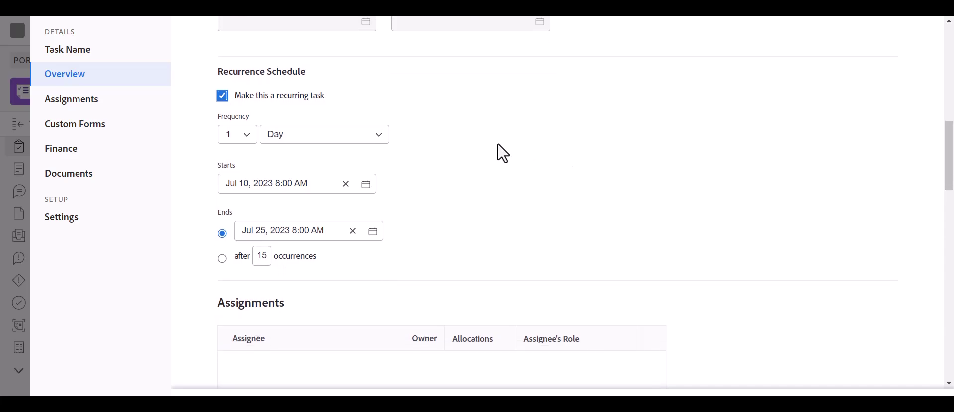
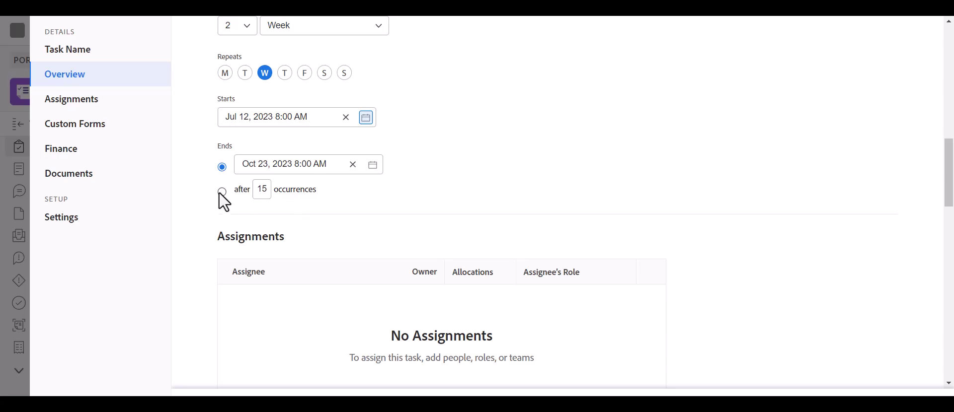
# - Set the recurrence frequency to every 1 week and end the schedule after 12 occurrences
pyautogui.click(221, 192)
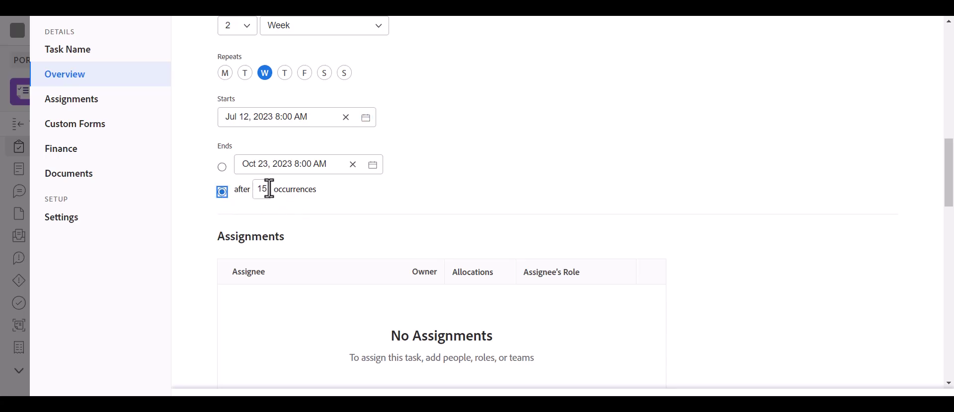
pyautogui.click(247, 26)
pyautogui.click(251, 46)
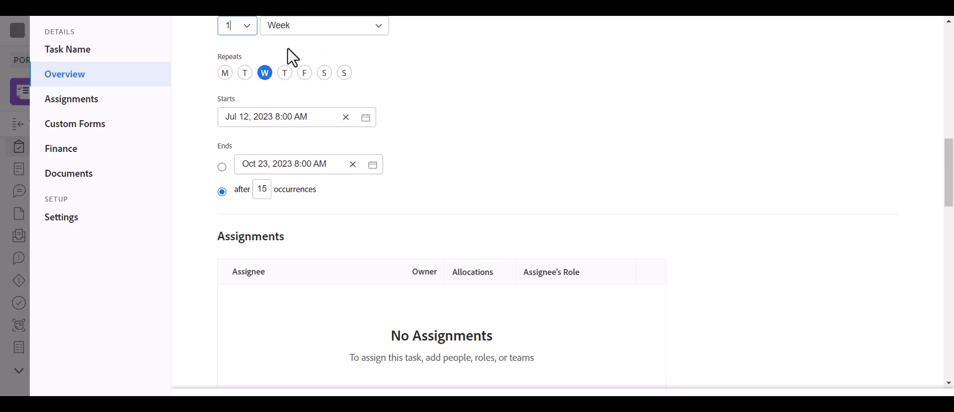
pyautogui.moveTo(269, 189); pyautogui.dragTo(239, 191)
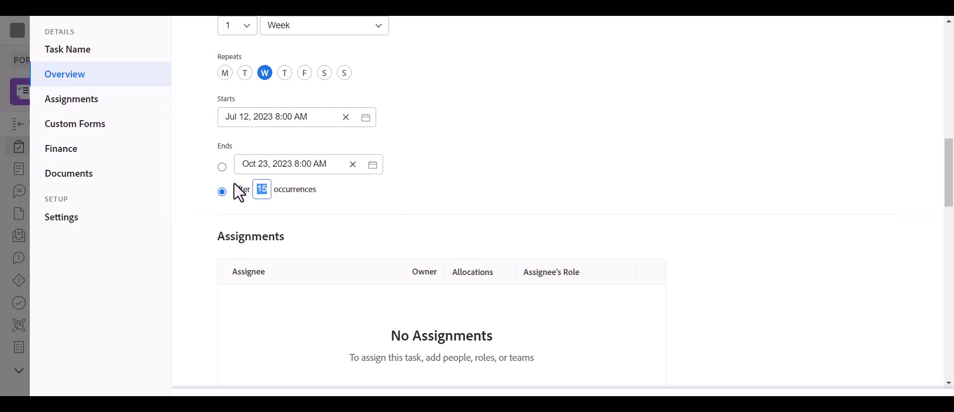
pyautogui.write('12')
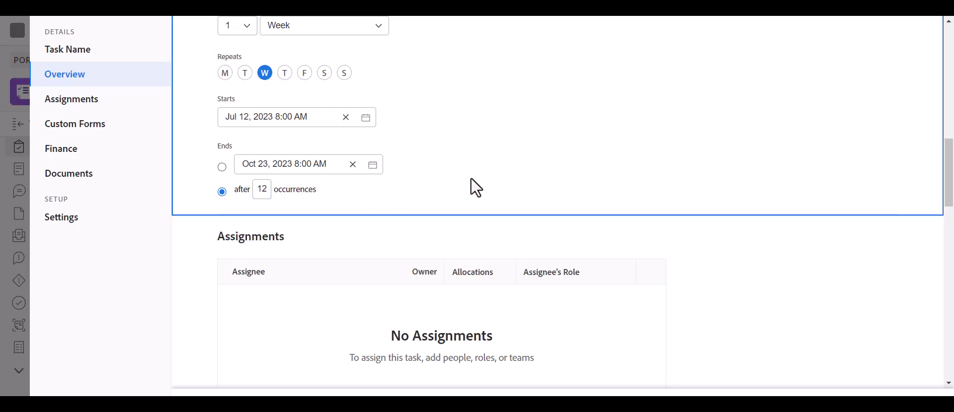
# - Assign Workfront Project Manager to Test Task3
pyautogui.scroll(-4, 716, 222)
pyautogui.click(331, 225)
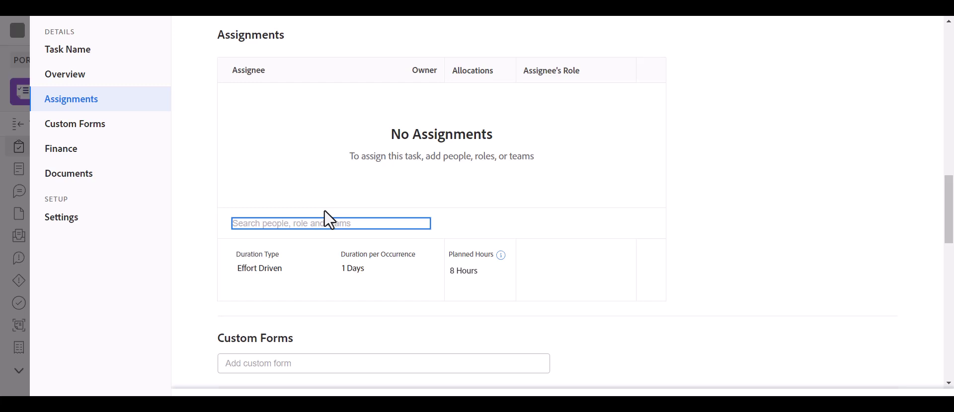
pyautogui.write('project manager')
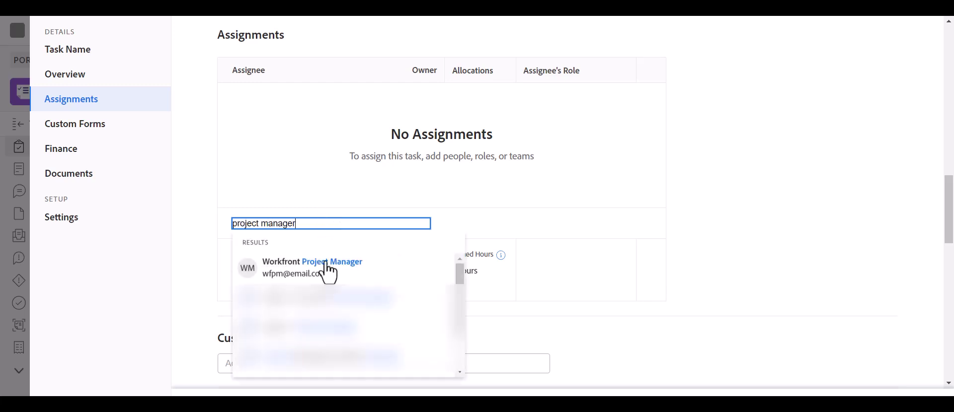
pyautogui.click(327, 271)
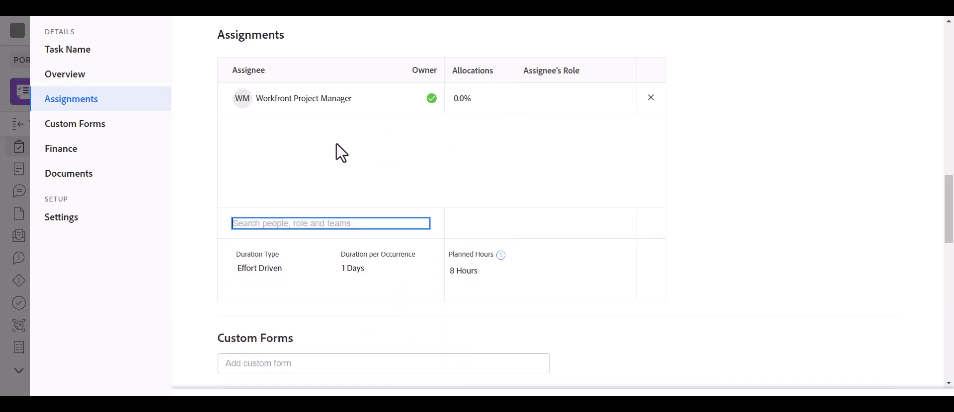
# - Review the custom forms, finance, documents and settings sections of the form, and create the recurring task
pyautogui.scroll(-1, 749, 194)
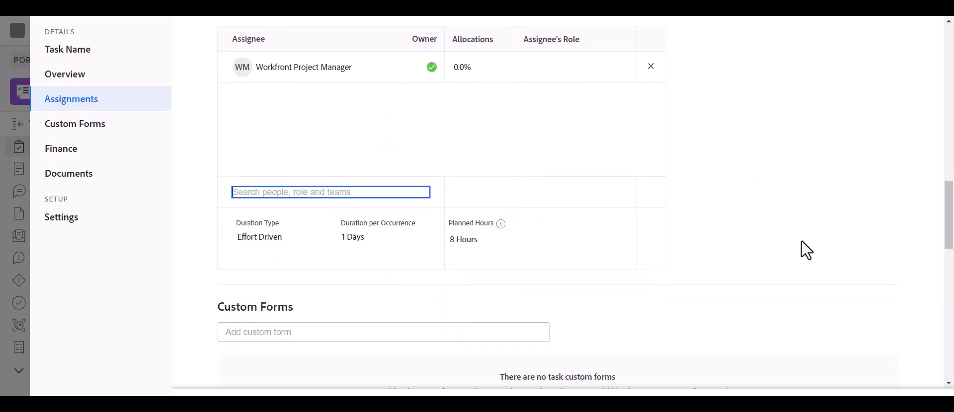
pyautogui.scroll(-3, 805, 251)
pyautogui.scroll(-8, 800, 244)
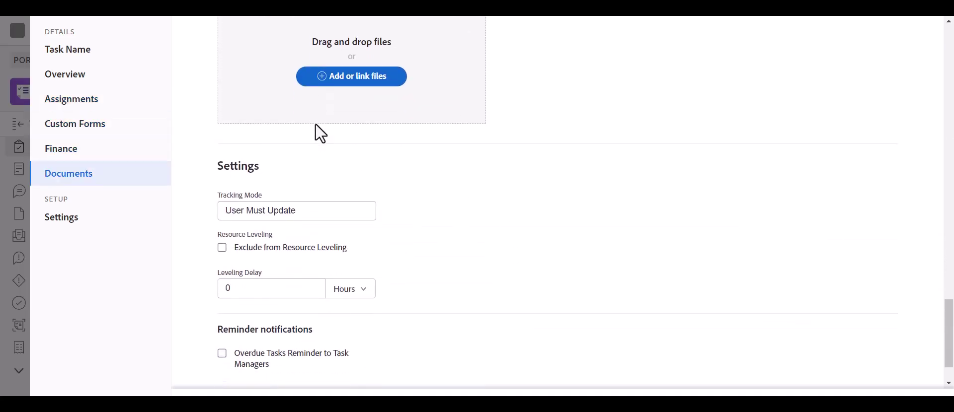
pyautogui.scroll(1, 315, 124)
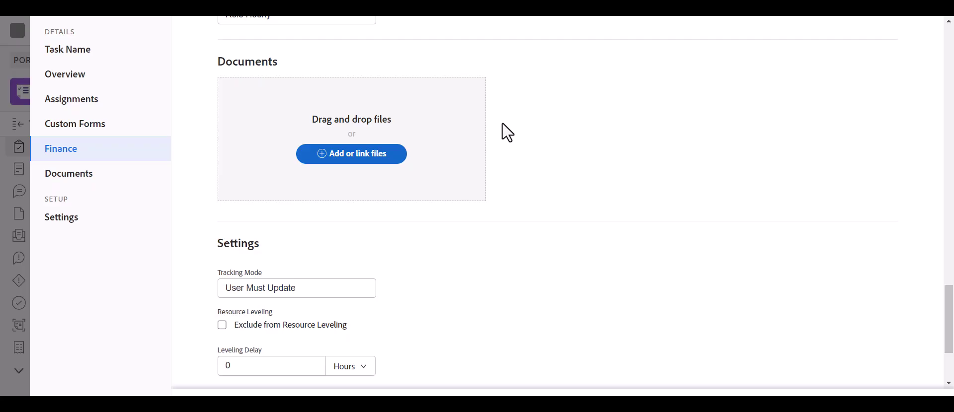
pyautogui.scroll(-2, 513, 253)
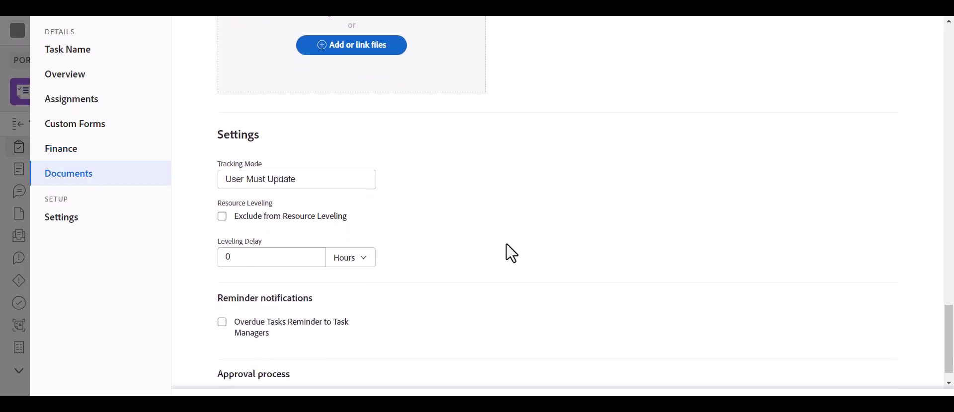
pyautogui.scroll(-1, 507, 252)
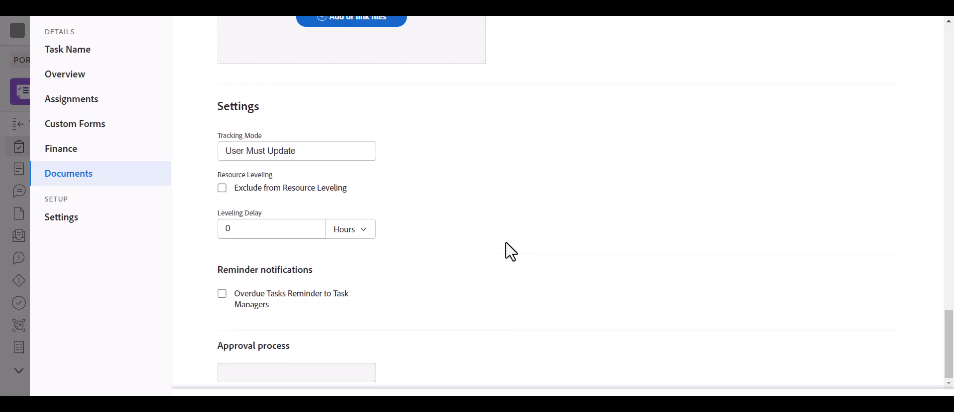
pyautogui.scroll(2, 490, 279)
pyautogui.scroll(6, 477, 271)
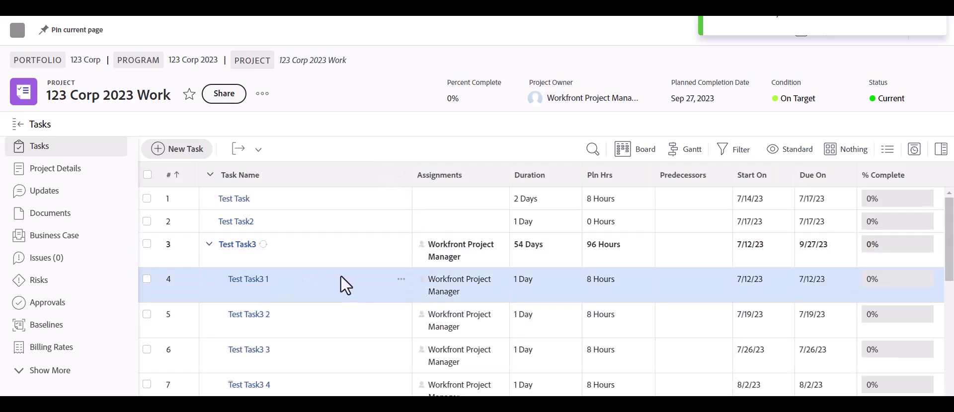
# - Bulk-edit the subtasks from Test Task3 1 through Test Task3 12, setting their duration type to Calculated Assignment
pyautogui.scroll(-3, 383, 281)
pyautogui.scroll(2, 428, 273)
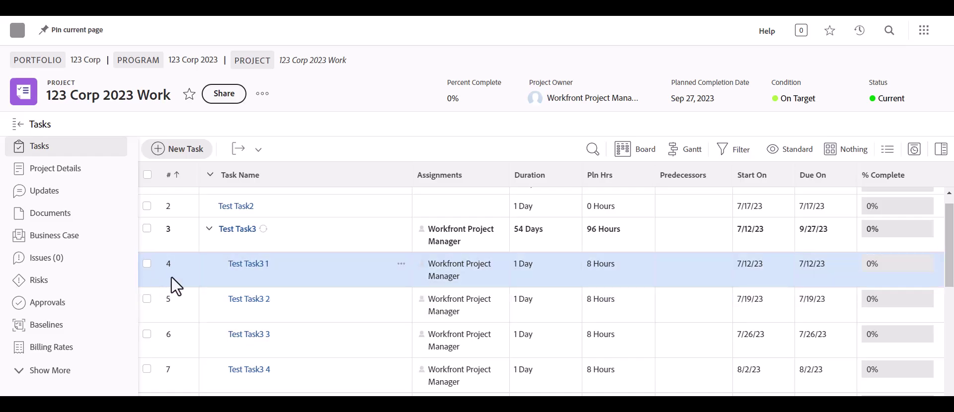
pyautogui.click(169, 275)
pyautogui.scroll(-5, 202, 280)
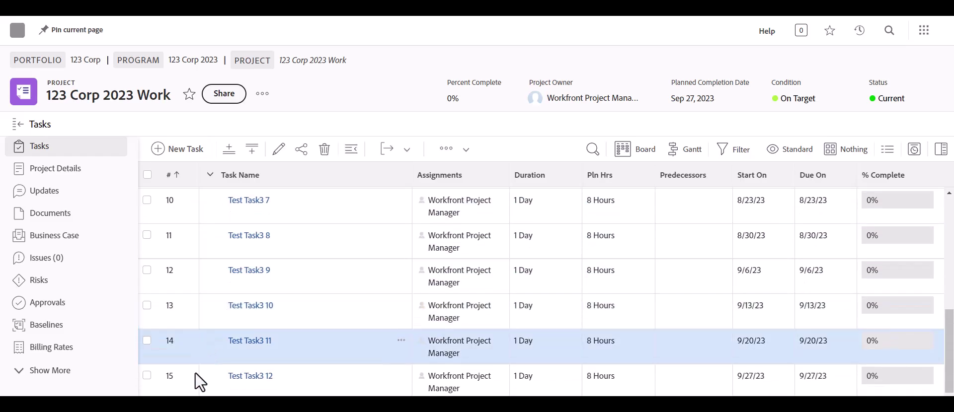
pyautogui.keyDown('shift'); pyautogui.click(169, 391); pyautogui.keyUp('shift')
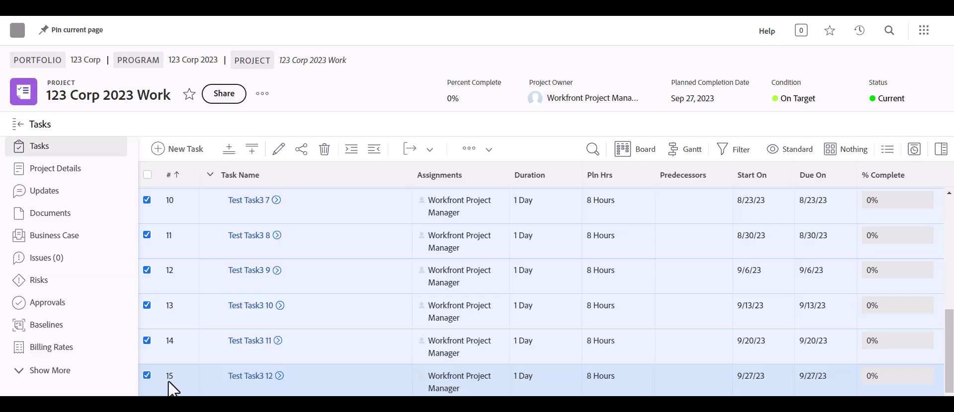
pyautogui.click(279, 151)
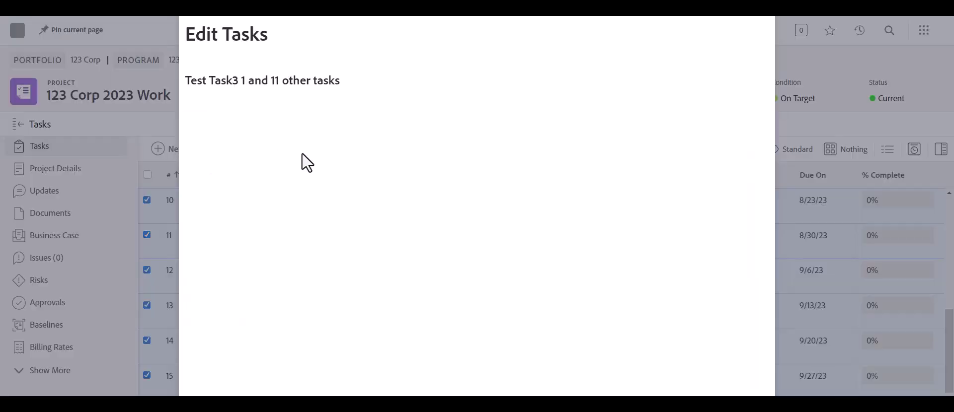
pyautogui.scroll(-4, 301, 282)
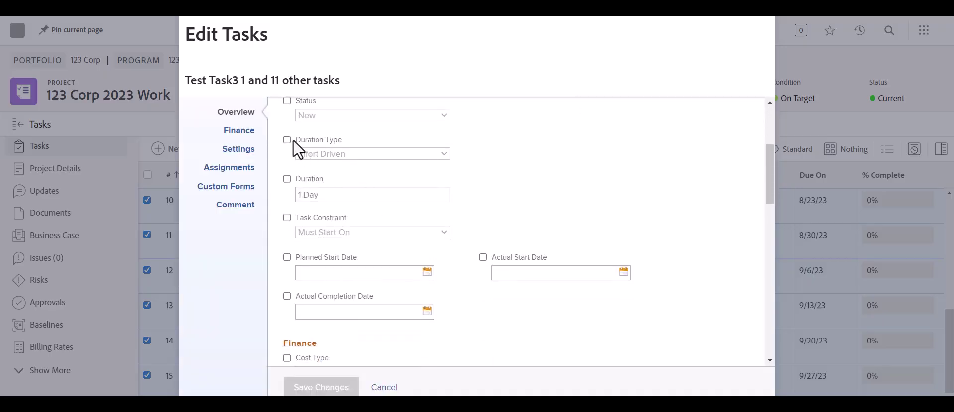
pyautogui.click(287, 140)
pyautogui.click(341, 155)
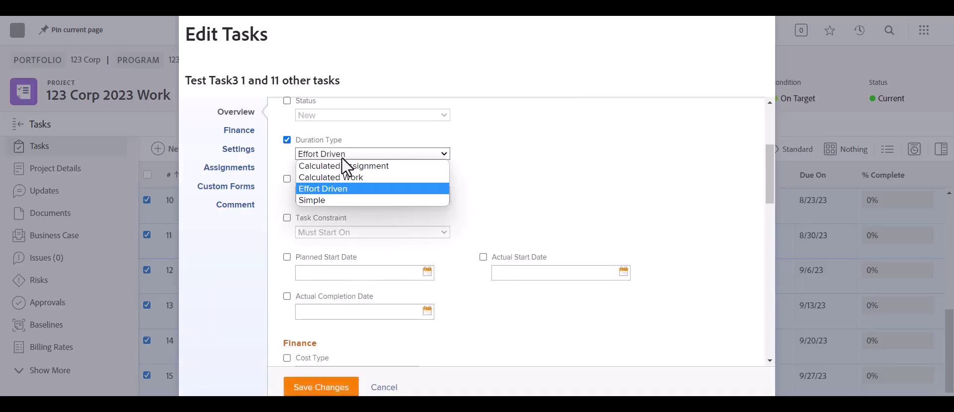
pyautogui.click(400, 165)
# - Set the planned hours of the selected subtasks to 2 hours and save the bulk changes
pyautogui.click(288, 219)
pyautogui.doubleClick(301, 233)
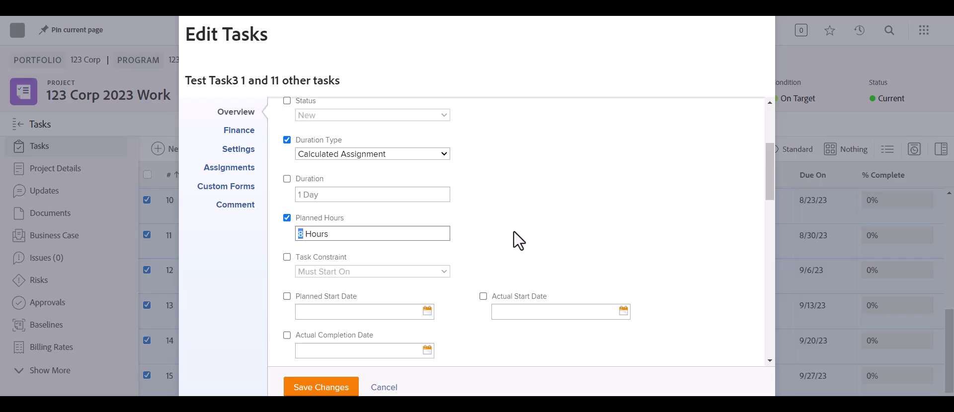
pyautogui.write('2')
pyautogui.click(323, 387)
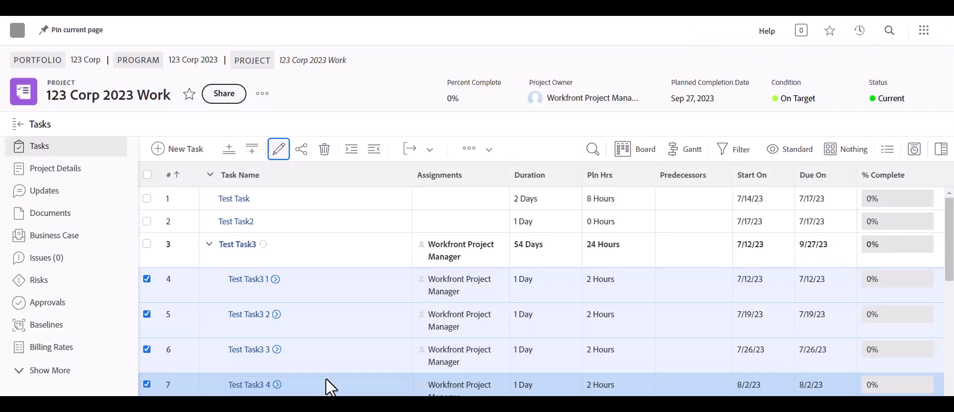
# - Clear the task selection and review the planned hours, start dates and due dates of the Test Task3 subtasks
pyautogui.click(358, 110)
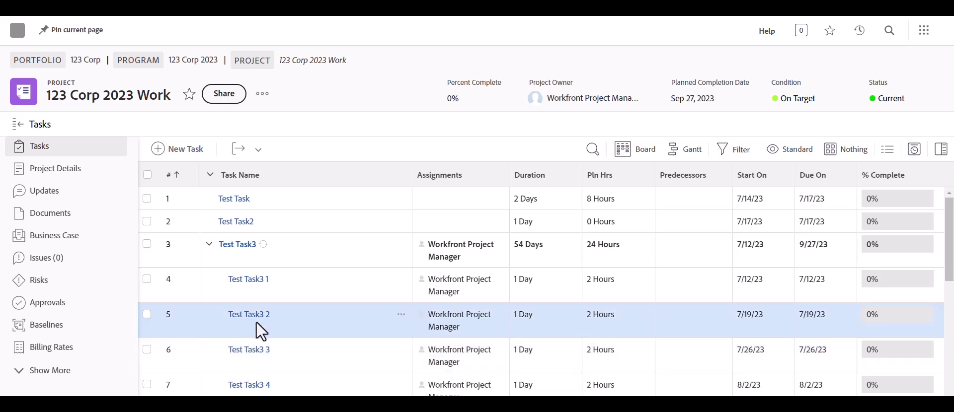
pyautogui.scroll(-1, 261, 307)
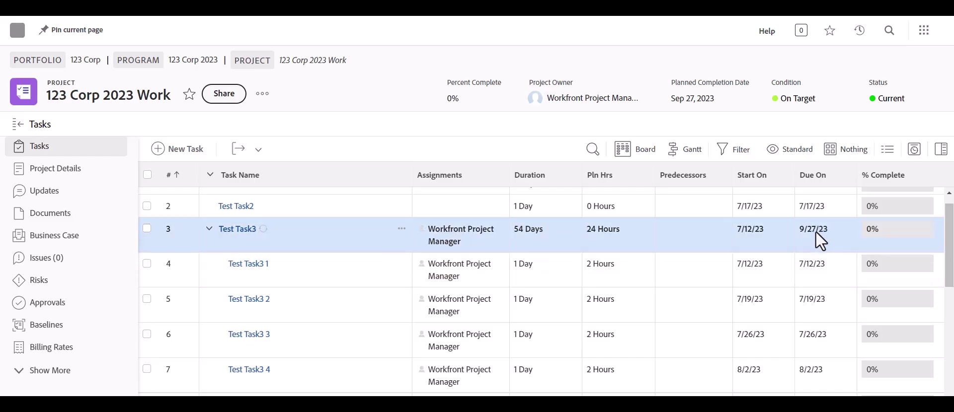
pyautogui.scroll(-5, 797, 306)
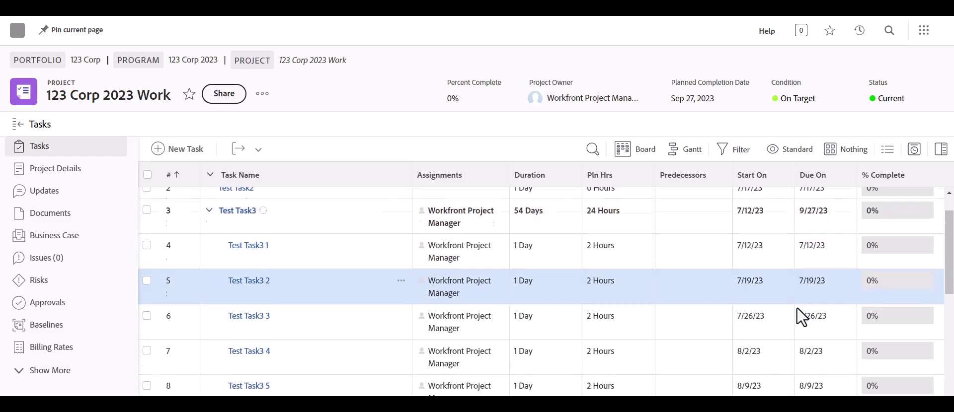
pyautogui.scroll(-1, 788, 378)
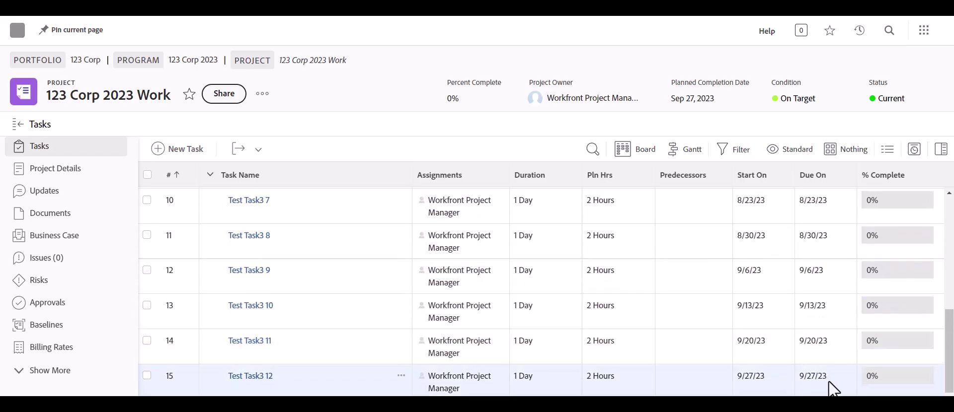
pyautogui.scroll(3, 482, 270)
pyautogui.scroll(5, 482, 270)
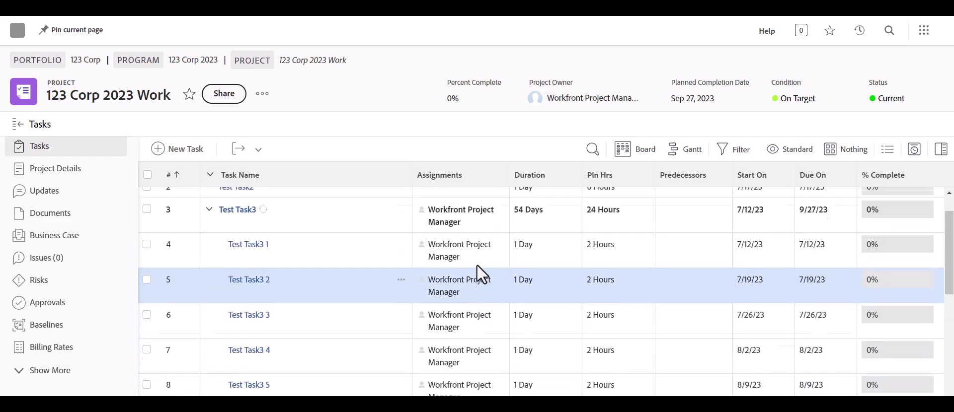
pyautogui.scroll(-1, 266, 240)
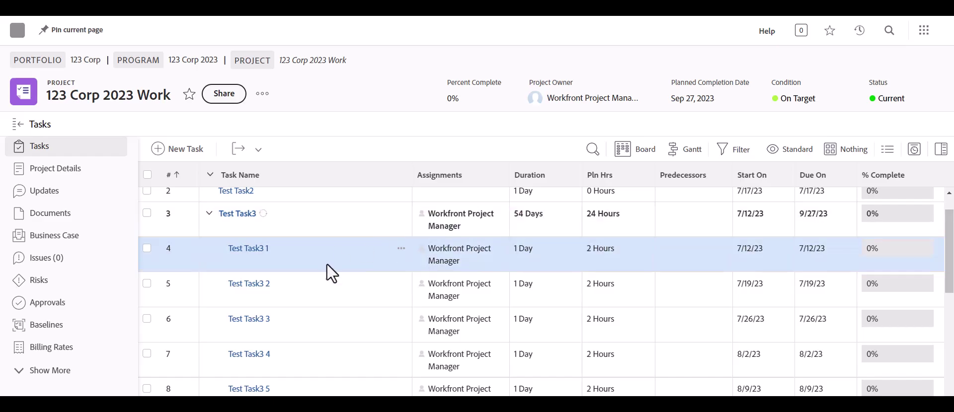
# - Remove the Workfront Project Manager assignment from the parent task Test Task3 and save the row
pyautogui.click(484, 223)
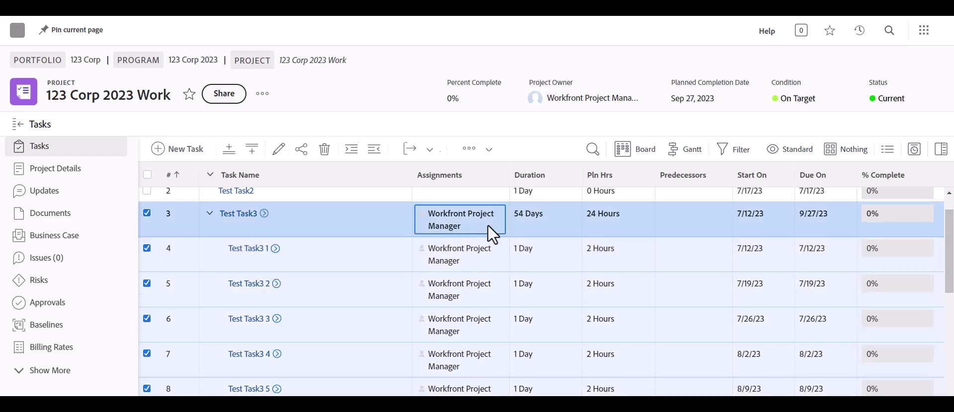
pyautogui.click(489, 228)
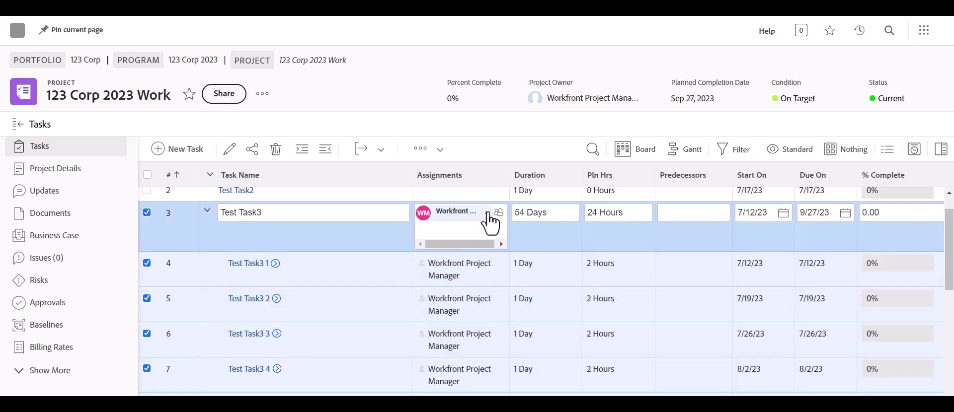
pyautogui.click(486, 213)
pyautogui.click(496, 138)
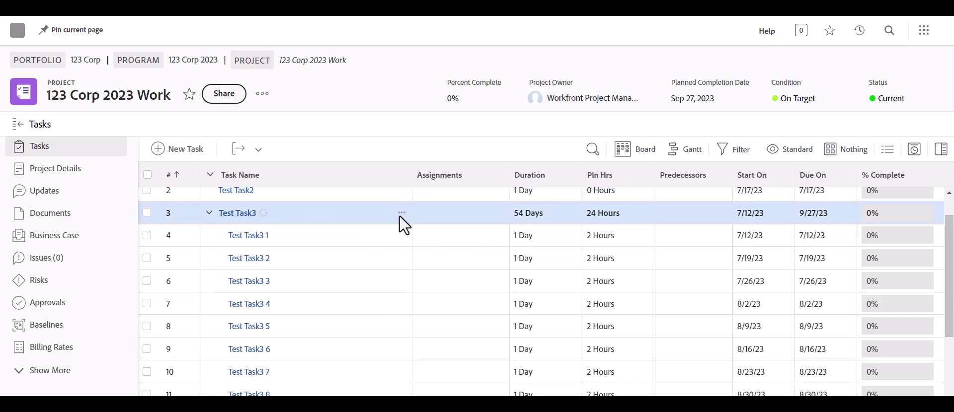
# - Search for "project manager" as the assignee of Test Task3, assign Workfront Project Manager and save the row
pyautogui.click(447, 213)
pyautogui.click(454, 213)
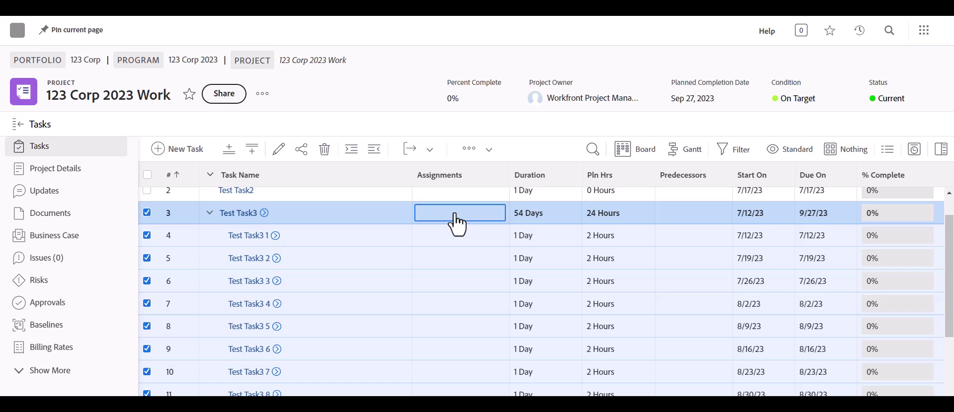
pyautogui.write('proje')
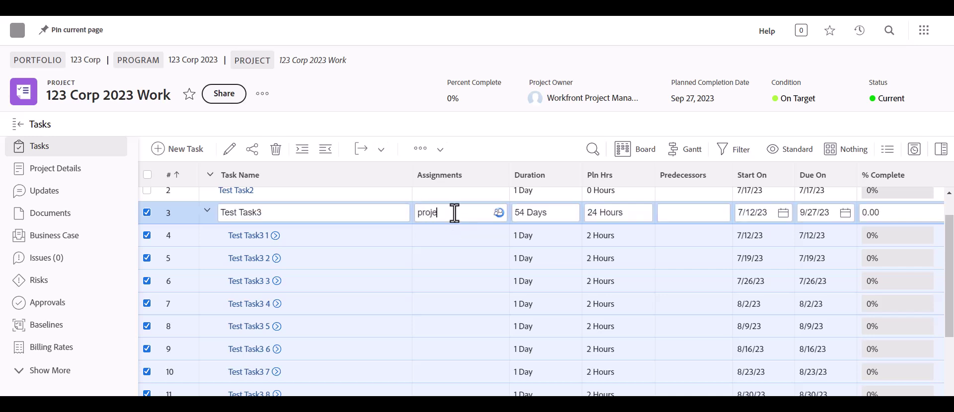
pyautogui.write('ct manager')
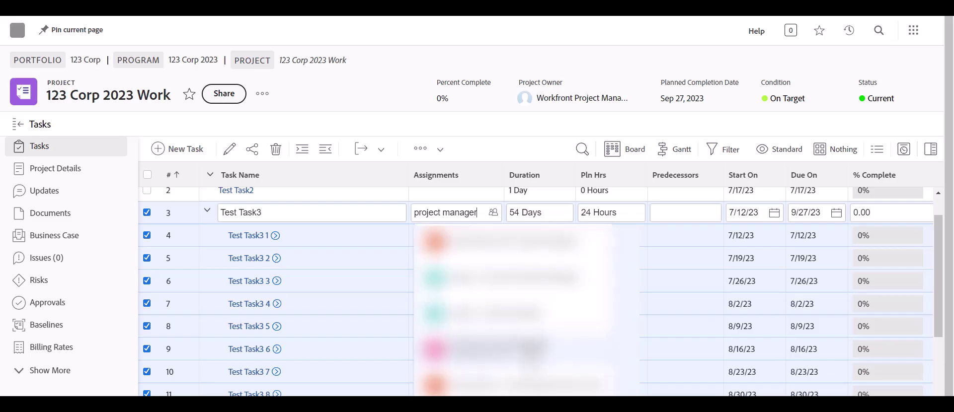
pyautogui.click(529, 348)
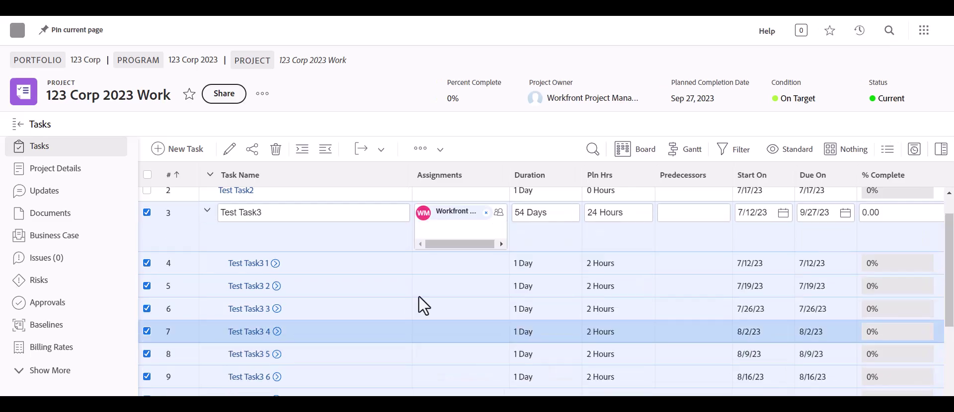
pyautogui.click(397, 74)
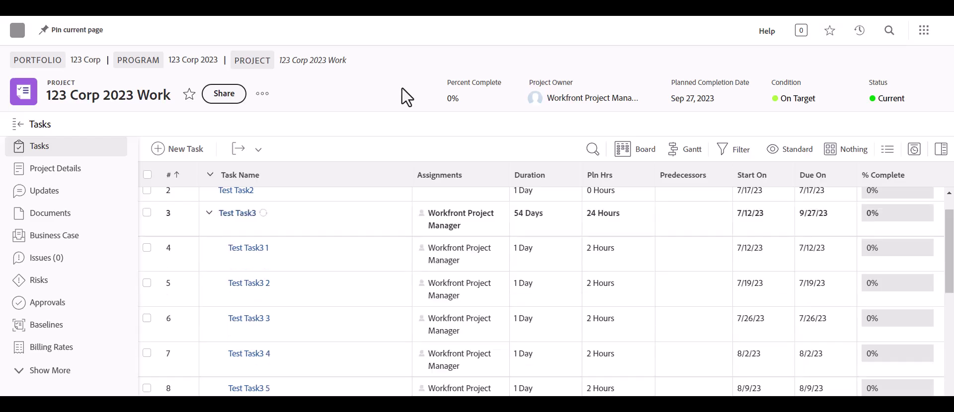
pyautogui.click(433, 224)
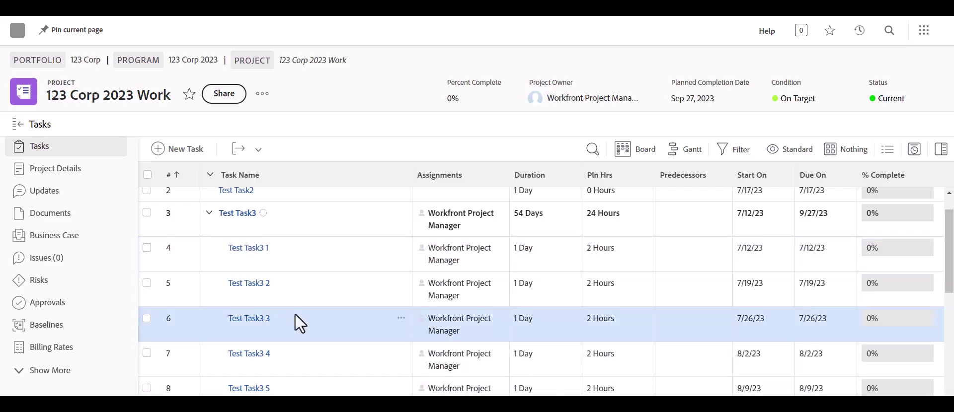
# - Outdent the subtasks Test Task3 1 through Test Task3 12 so they are no longer nested under Test Task3
pyautogui.click(168, 258)
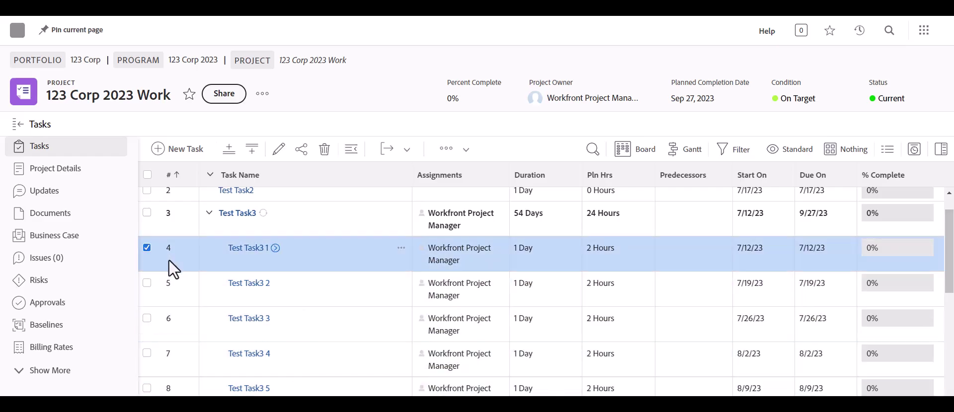
pyautogui.scroll(-6, 180, 272)
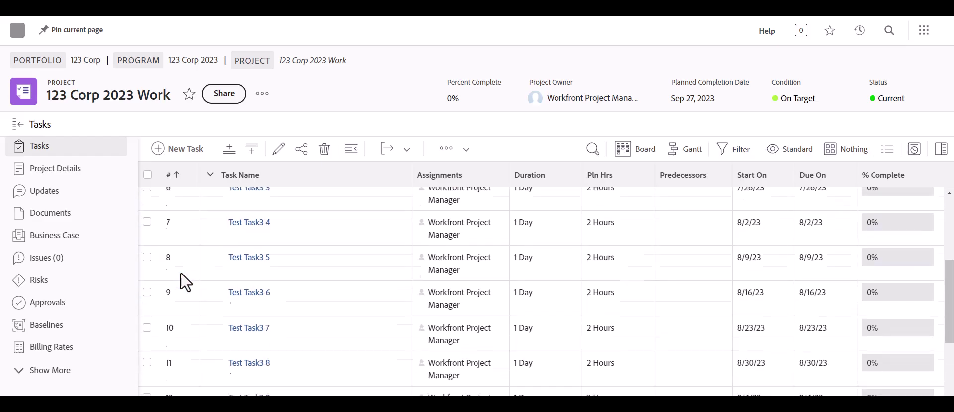
pyautogui.keyDown('shift'); pyautogui.click(170, 378); pyautogui.keyUp('shift')
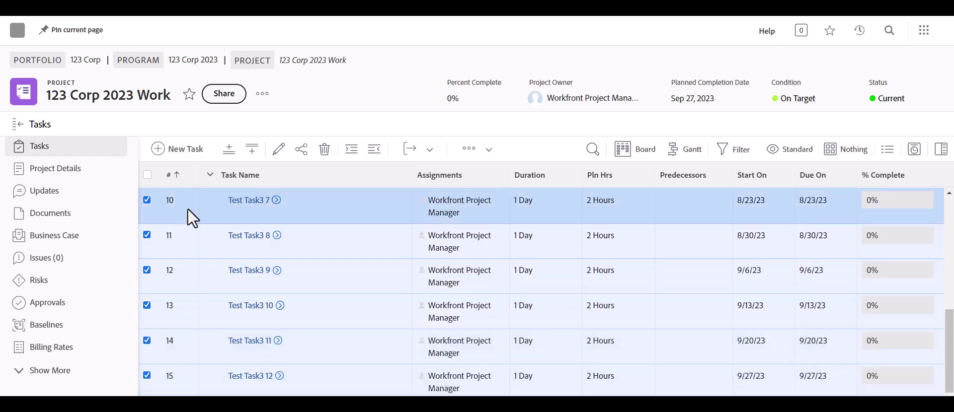
pyautogui.rightClick(186, 208)
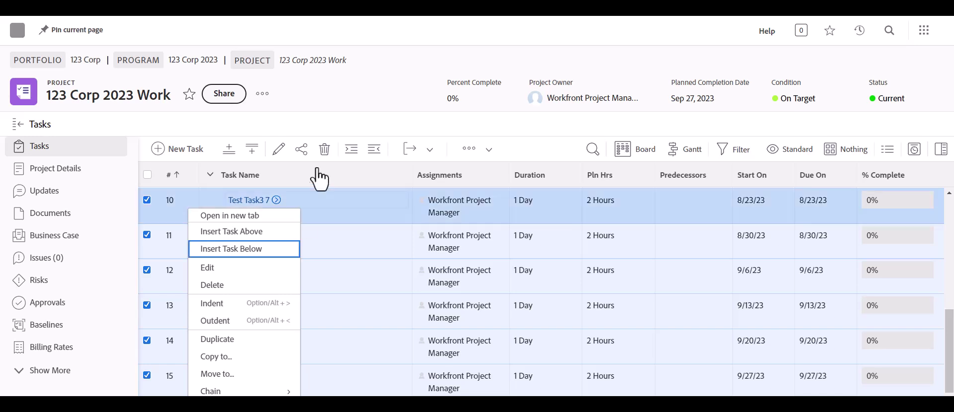
pyautogui.click(374, 152)
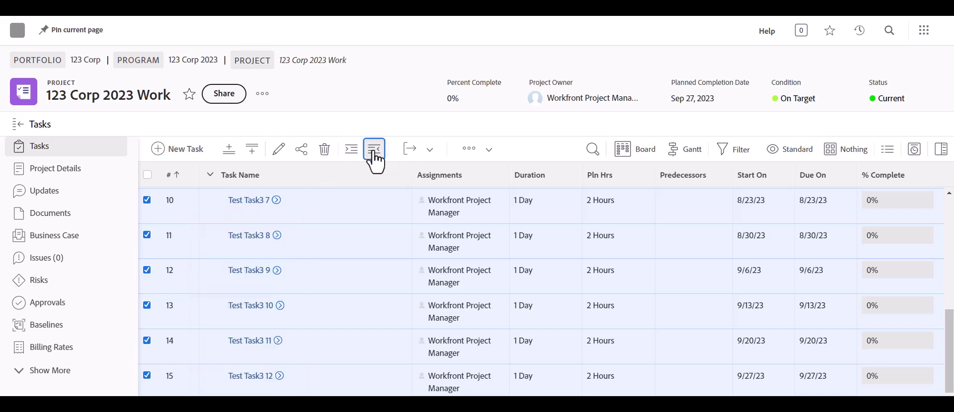
pyautogui.scroll(5, 301, 286)
pyautogui.scroll(1, 303, 287)
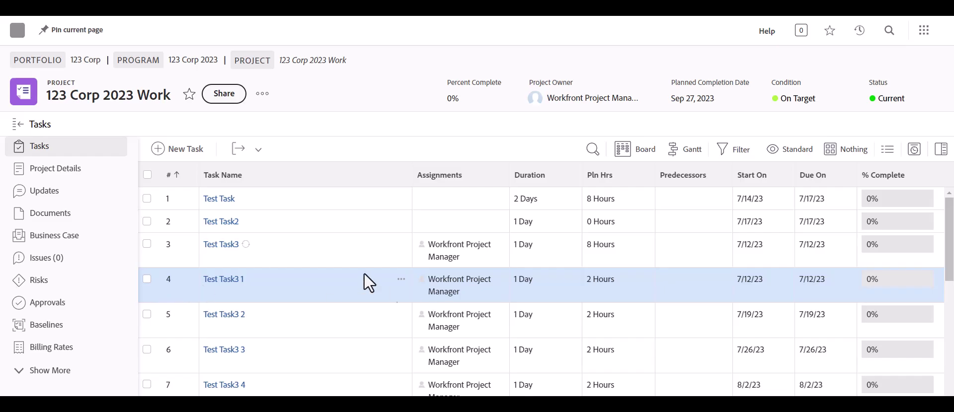
# - Remove Workfront Project Manager from the assignments of Test Task3 only and save the row
pyautogui.click(479, 255)
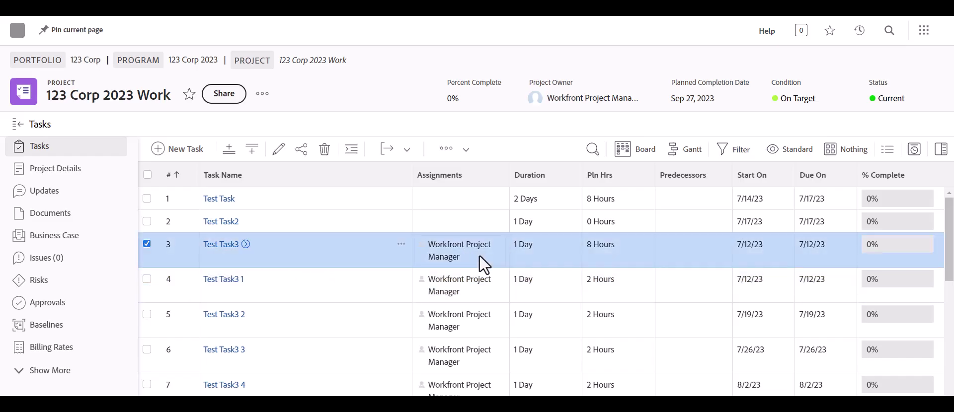
pyautogui.click(485, 261)
pyautogui.click(486, 245)
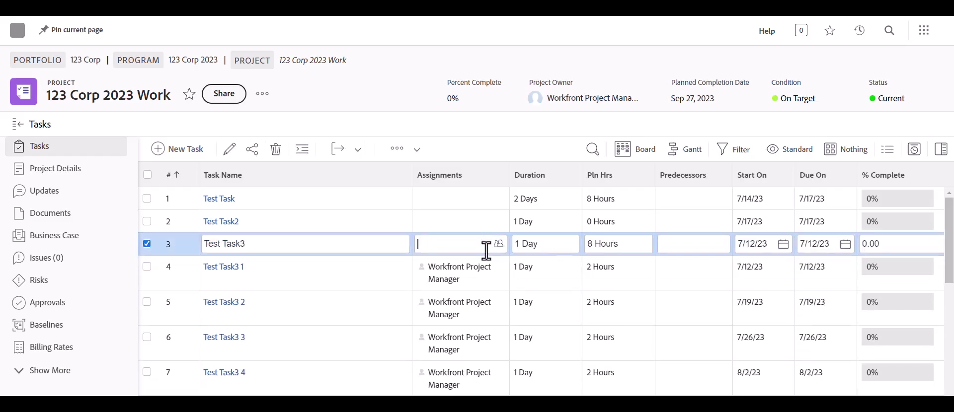
pyautogui.click(415, 102)
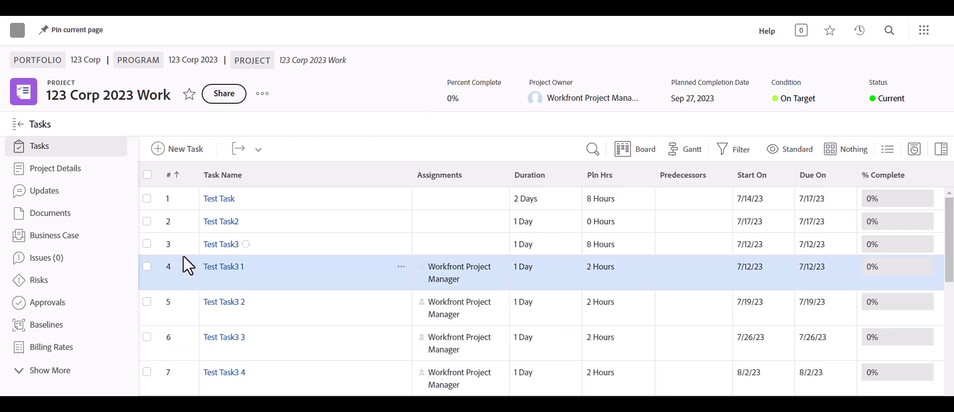
# - Indent the tasks Test Task3 1 through Test Task3 12 back under Test Task3
pyautogui.click(174, 271)
pyautogui.scroll(-6, 177, 350)
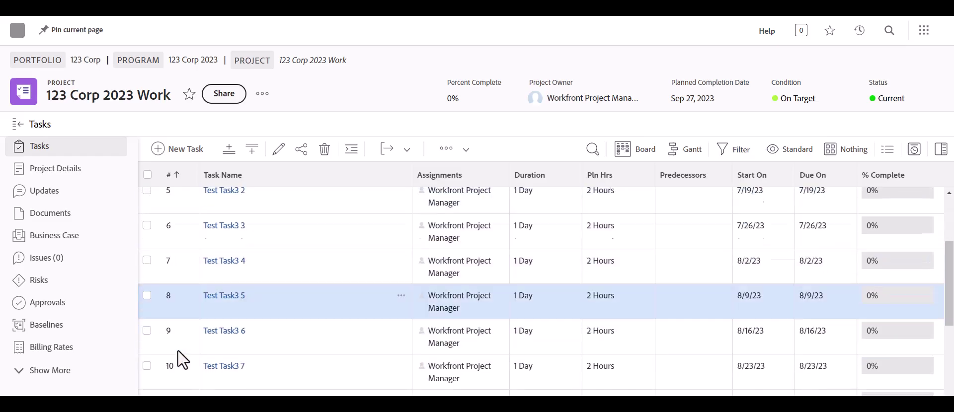
pyautogui.keyDown('shift'); pyautogui.click(174, 373); pyautogui.keyUp('shift')
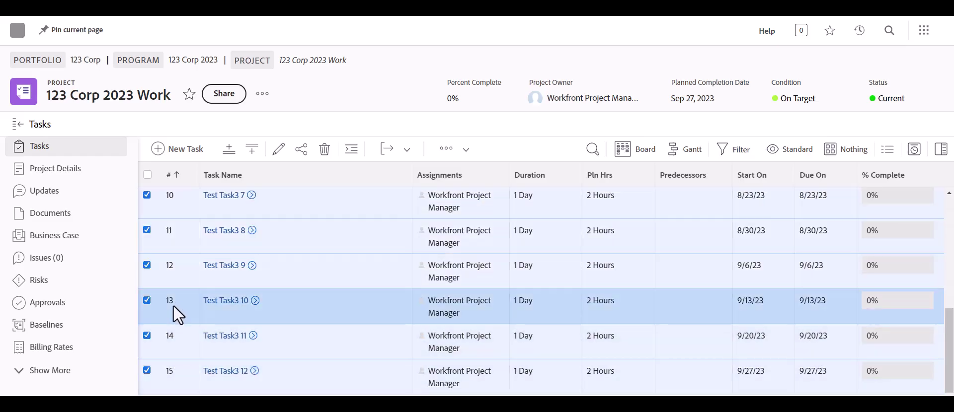
pyautogui.rightClick(178, 303)
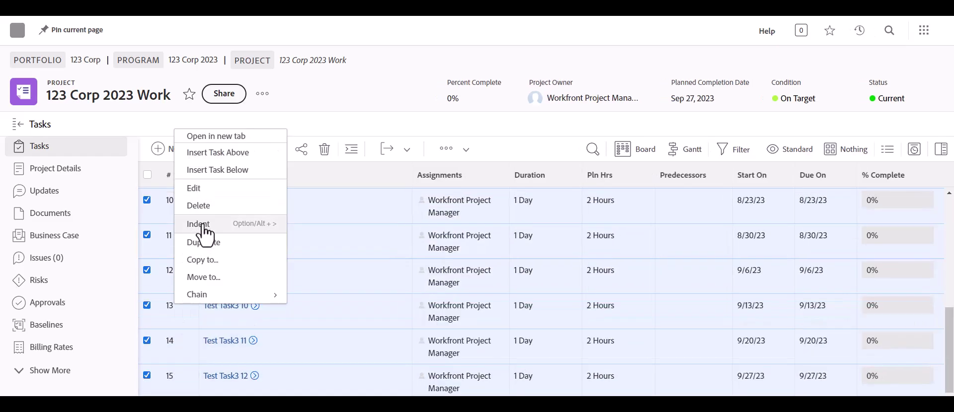
pyautogui.click(202, 223)
pyautogui.scroll(6, 330, 228)
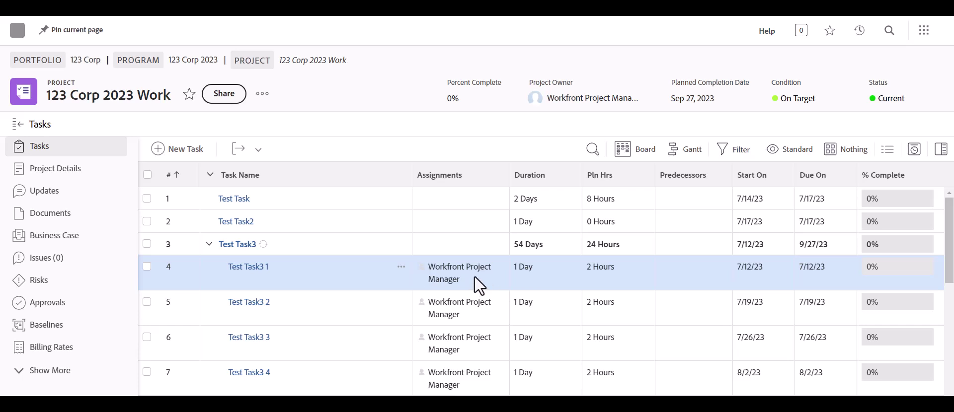
# - Collapse and expand the subtasks of Test Task3, using both its own toggle and the one for the whole task list
pyautogui.click(208, 245)
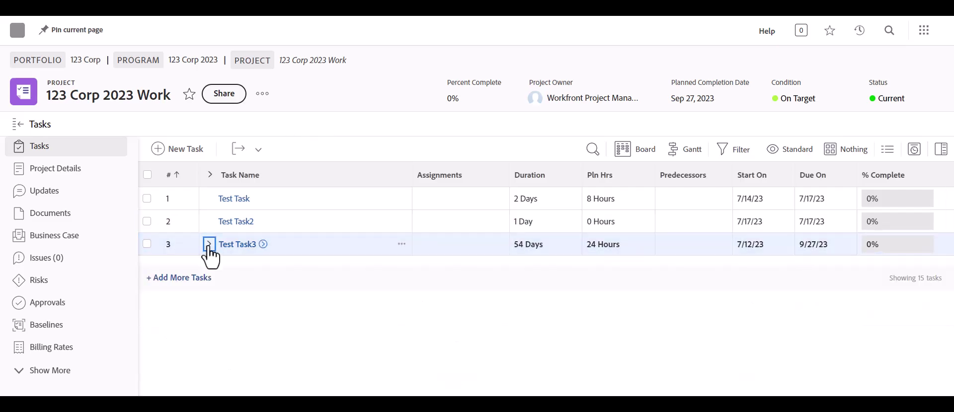
pyautogui.click(208, 245)
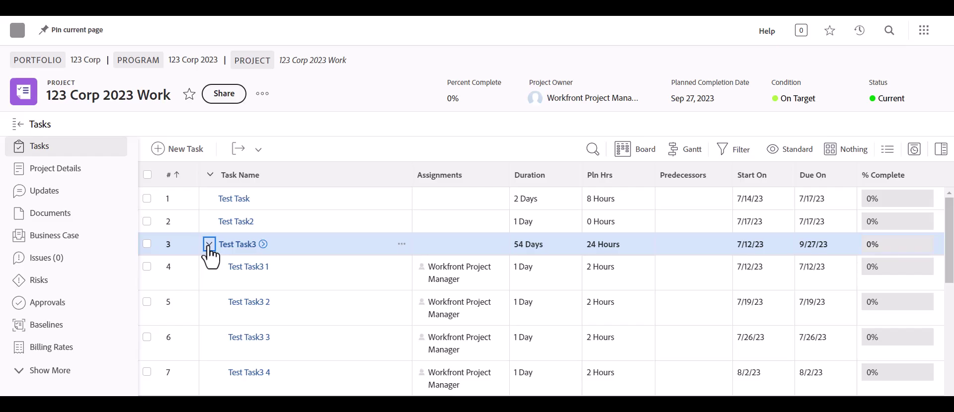
pyautogui.click(208, 245)
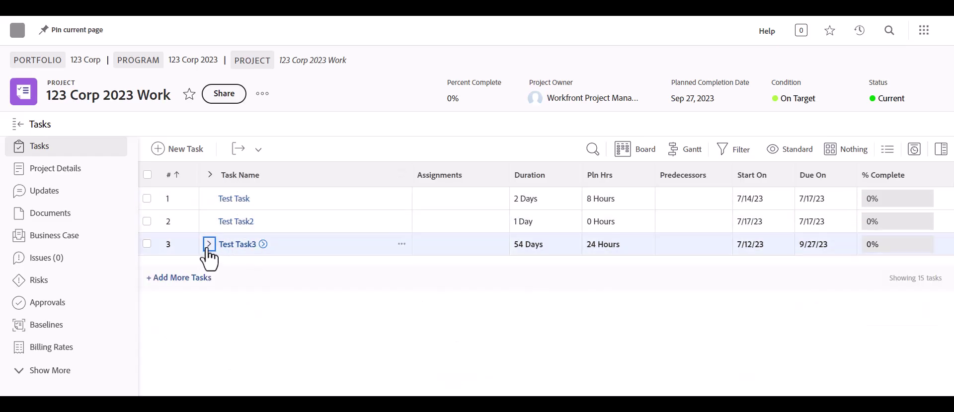
pyautogui.click(209, 245)
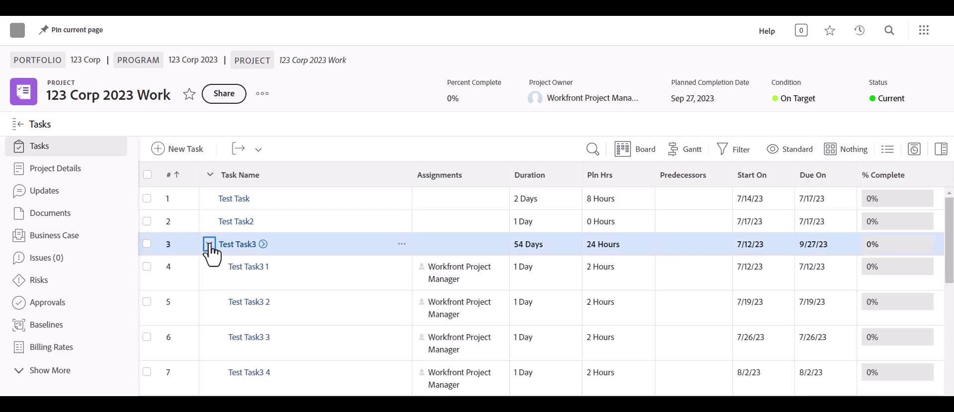
pyautogui.click(210, 177)
pyautogui.click(210, 177)
# - Insert a new blank task row above Test Task
pyautogui.click(183, 199)
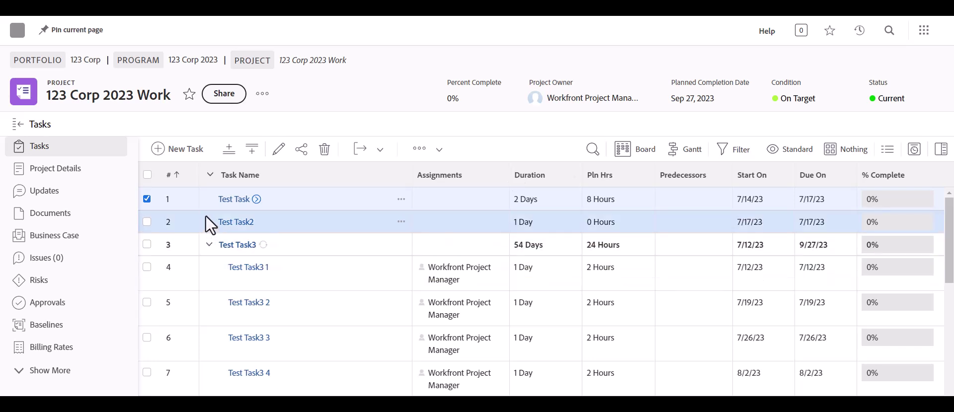
pyautogui.rightClick(175, 195)
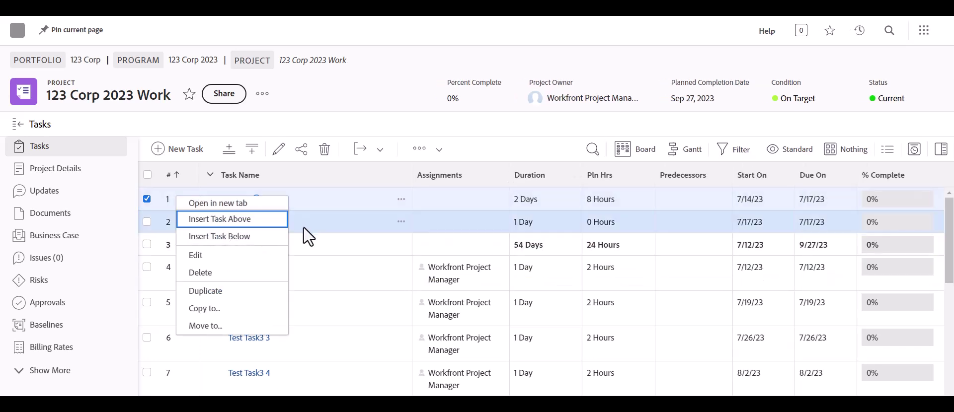
pyautogui.click(240, 219)
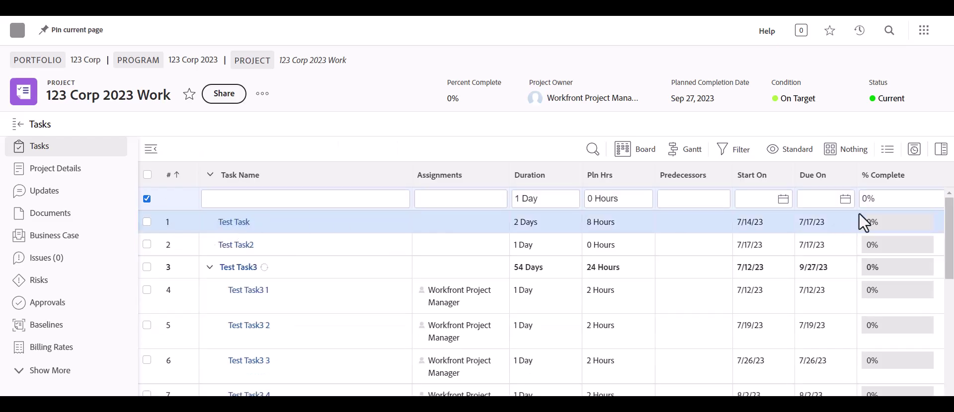
# - Name the new task row above Test Task "Parent Task" and save it
pyautogui.write('Proj')
pyautogui.press('BackSpace')
pyautogui.press('BackSpace')
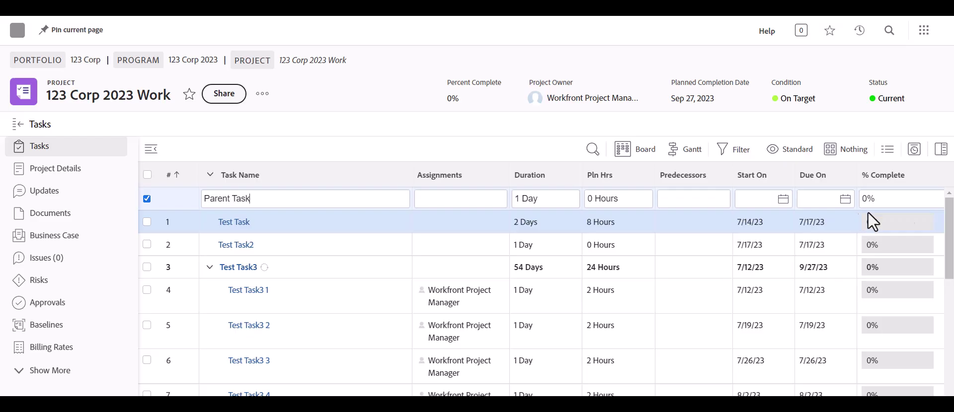
pyautogui.click(435, 77)
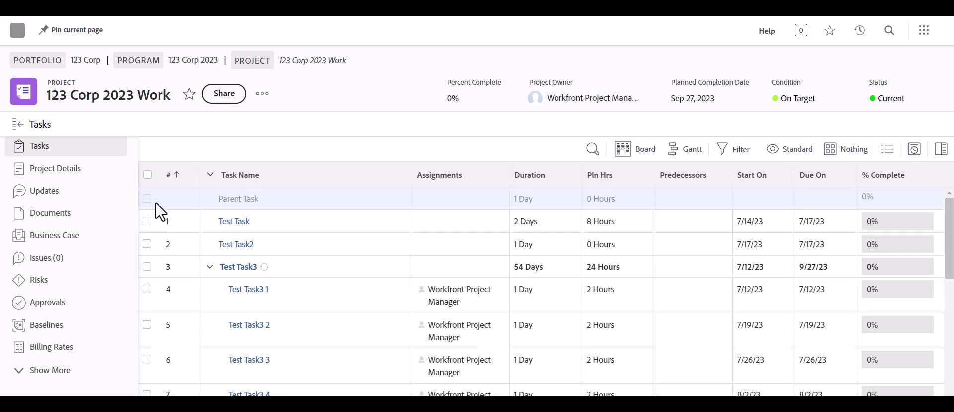
pyautogui.moveTo(186, 198)
pyautogui.mouseDown()
pyautogui.moveTo(188, 233)
pyautogui.moveTo(183, 198)
pyautogui.mouseUp()
pyautogui.click(365, 72)
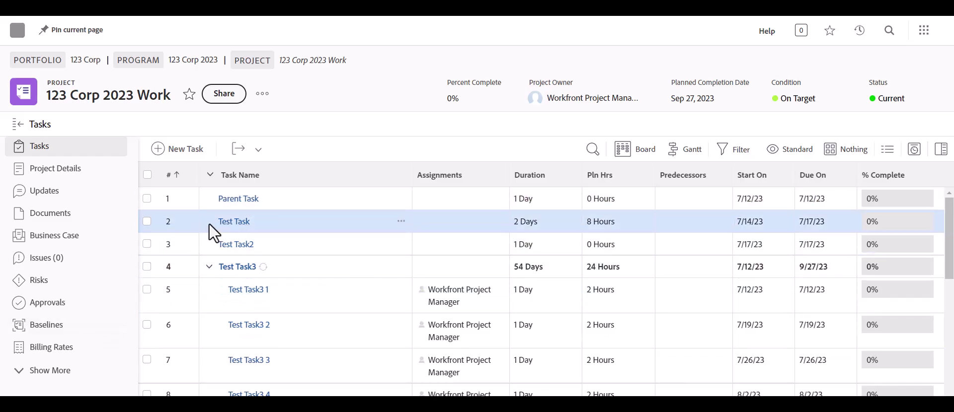
# - Indent Test Task and Test Task2 together so they become subtasks of Parent Task
pyautogui.click(147, 221)
pyautogui.click(147, 244)
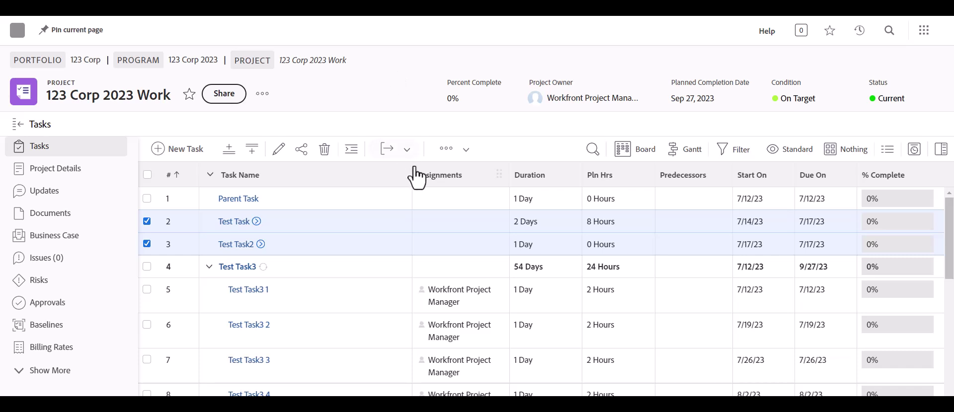
pyautogui.click(352, 151)
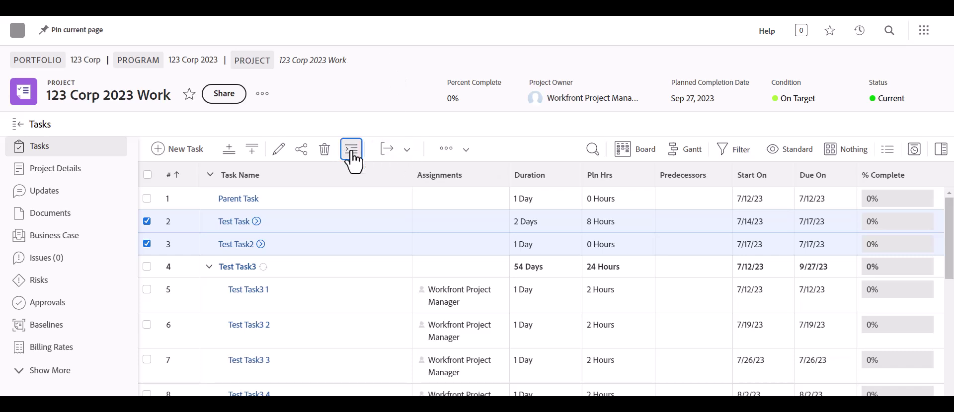
pyautogui.doubleClick(390, 75)
# - Collapse and re-expand the whole task list to check how the tasks nest under Parent Task
pyautogui.click(210, 175)
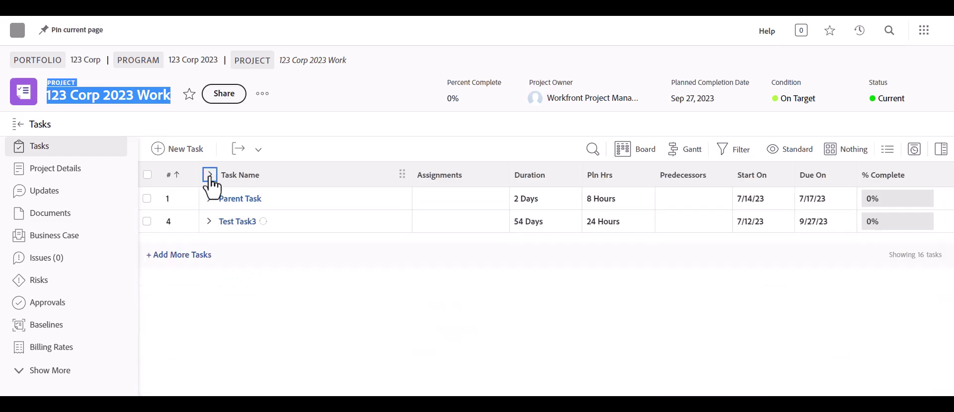
pyautogui.click(210, 175)
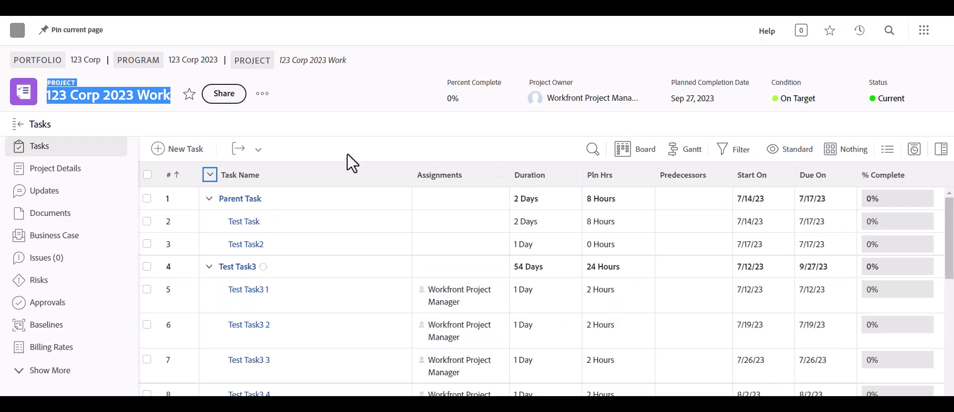
pyautogui.click(384, 112)
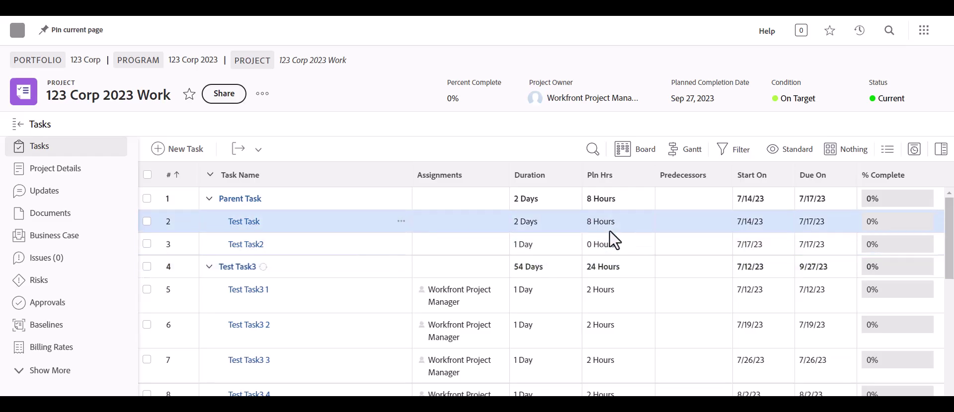
pyautogui.click(299, 251)
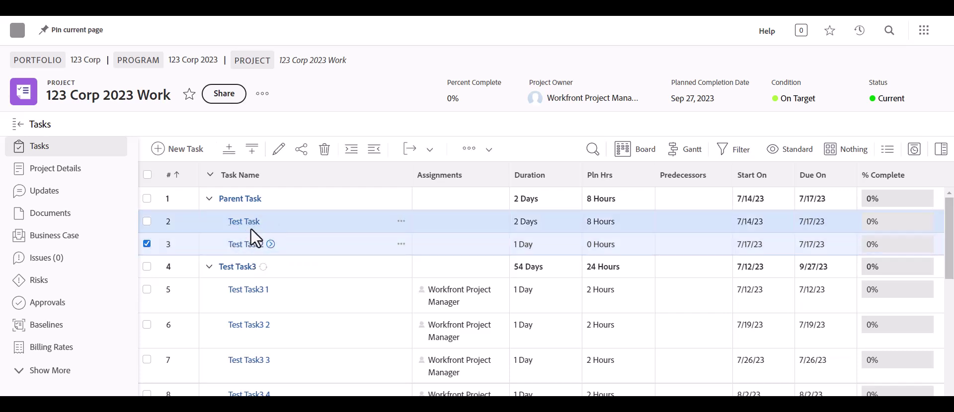
pyautogui.click(395, 91)
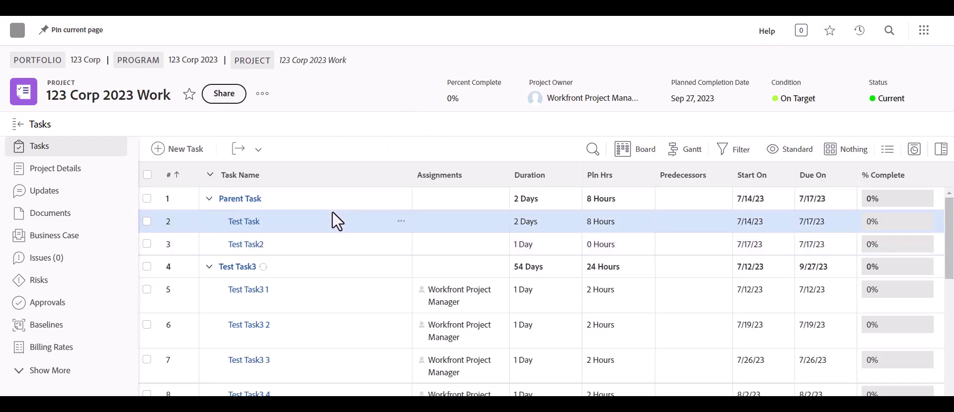
pyautogui.click(327, 243)
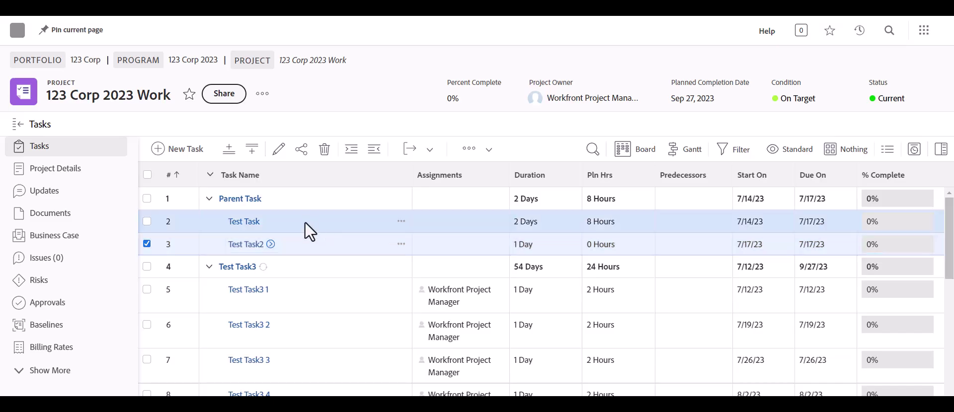
pyautogui.click(361, 84)
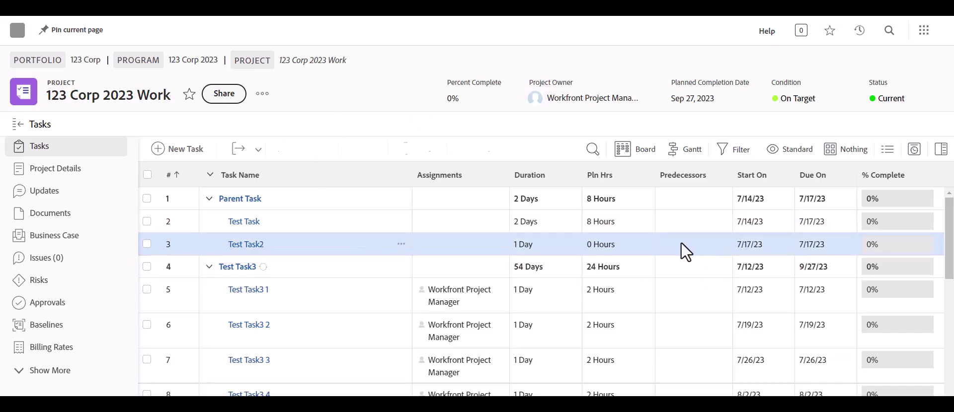
# - Set the predecessor of Test Task2 to task 2 and save the row
pyautogui.click(680, 243)
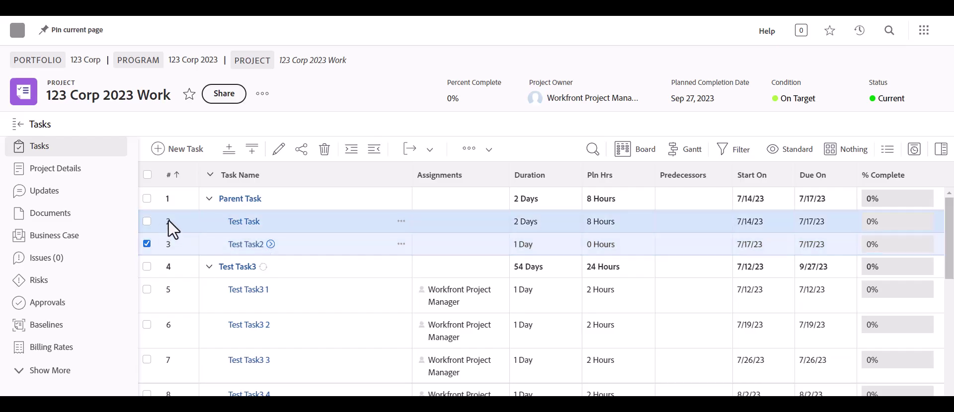
pyautogui.click(683, 250)
pyautogui.write('2')
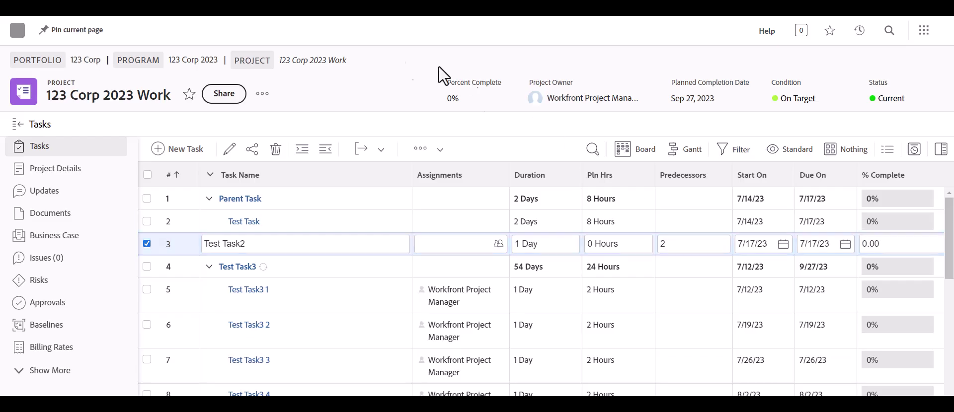
pyautogui.click(397, 69)
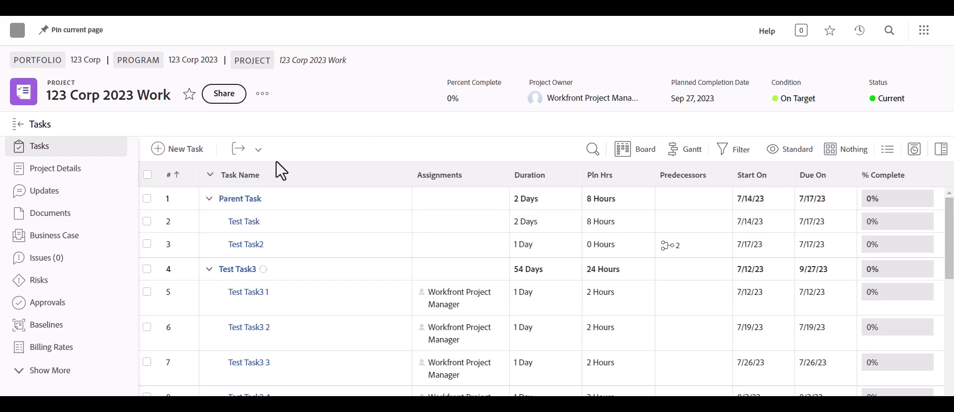
# - Collapse all parent tasks in the list and expand them again
pyautogui.click(210, 176)
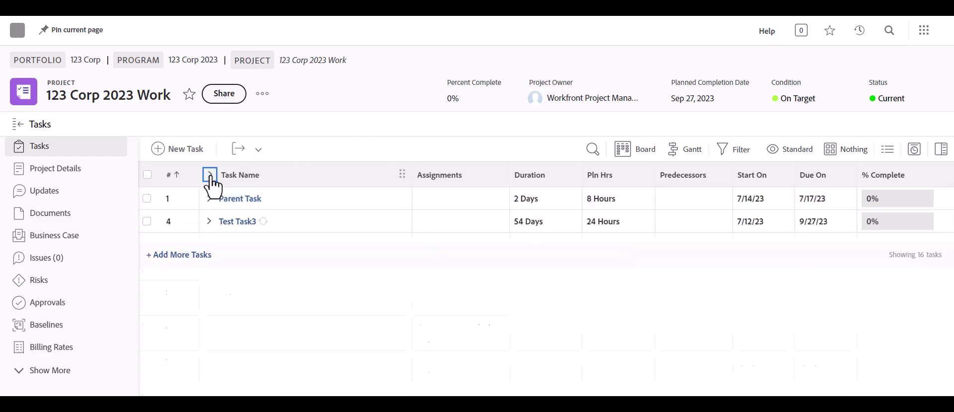
pyautogui.click(210, 175)
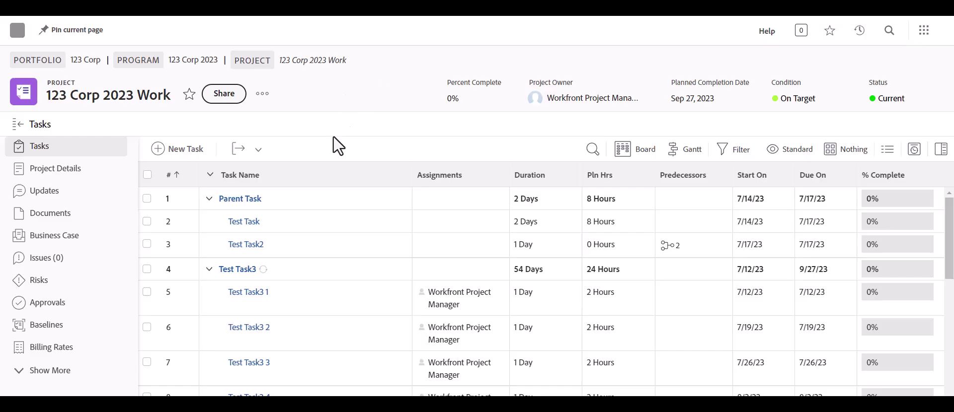
# - Open Test Task and Test Task2 for bulk editing, look through the available fields, and cancel without saving changes
pyautogui.click(146, 222)
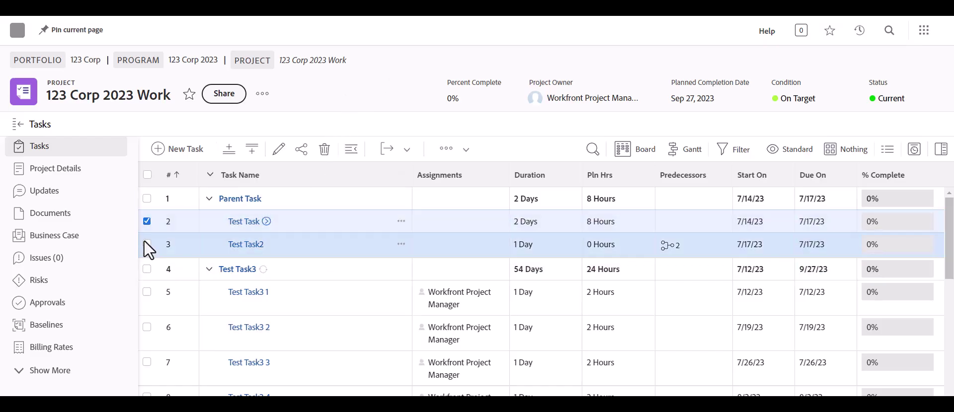
pyautogui.click(146, 244)
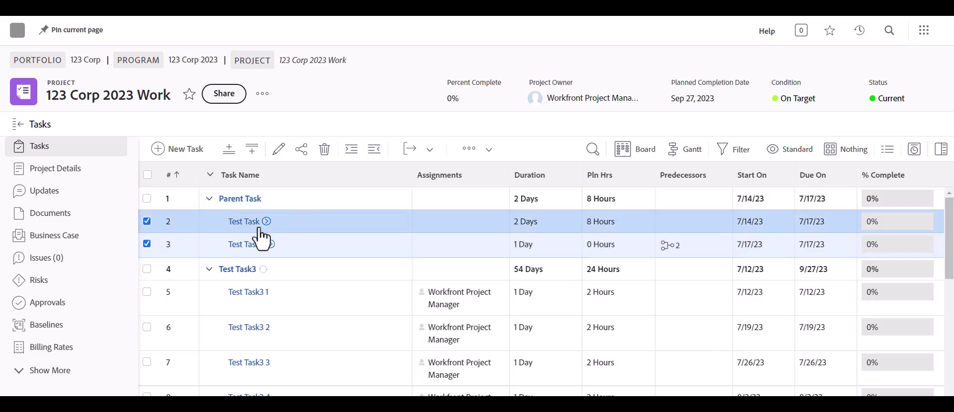
pyautogui.click(279, 152)
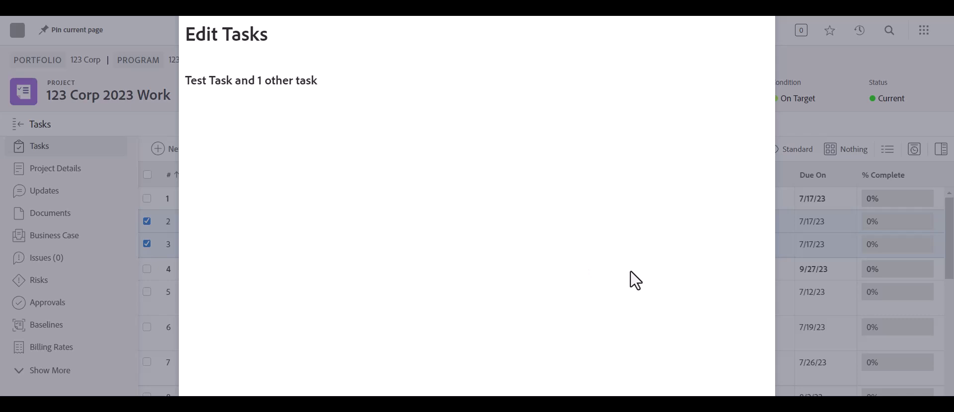
pyautogui.scroll(-4, 345, 289)
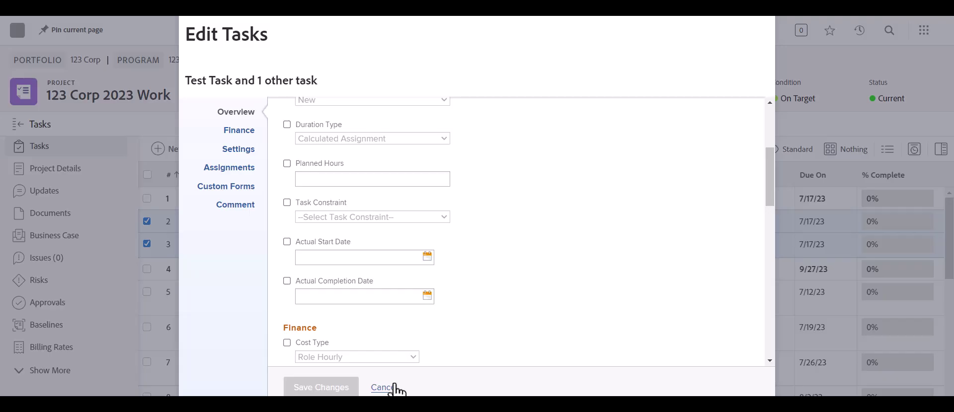
pyautogui.click(382, 387)
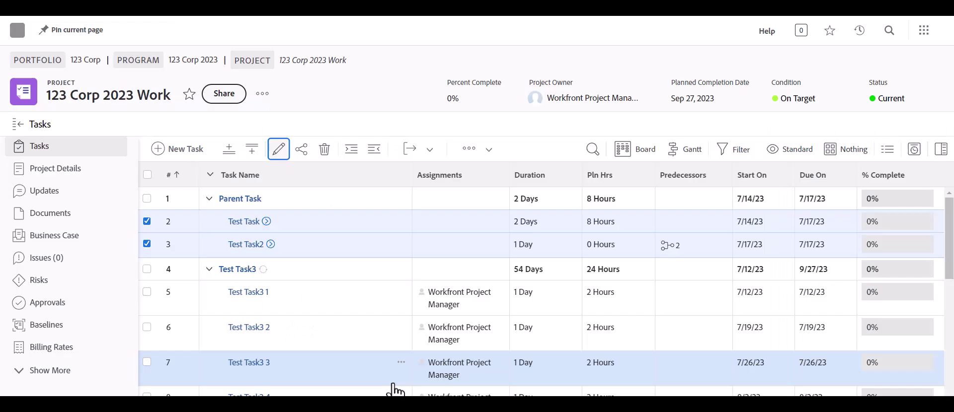